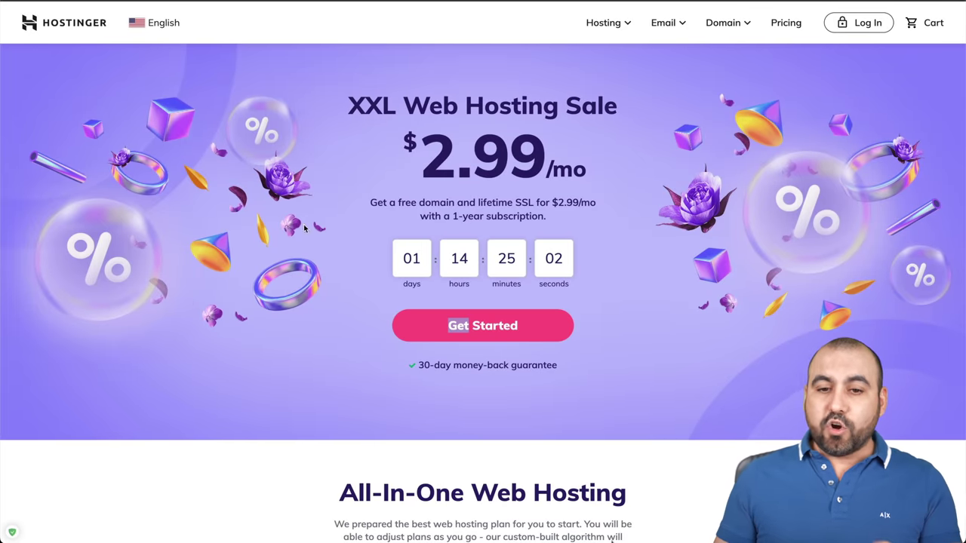
Go through the Hosting menu in the top navigation to the VPS Hosting page
left_click(610, 27)
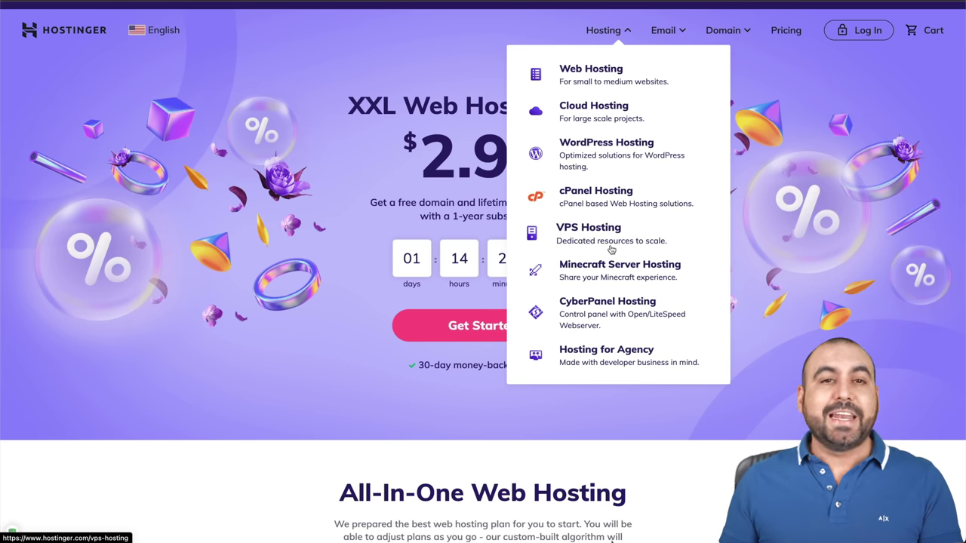
left_click(604, 243)
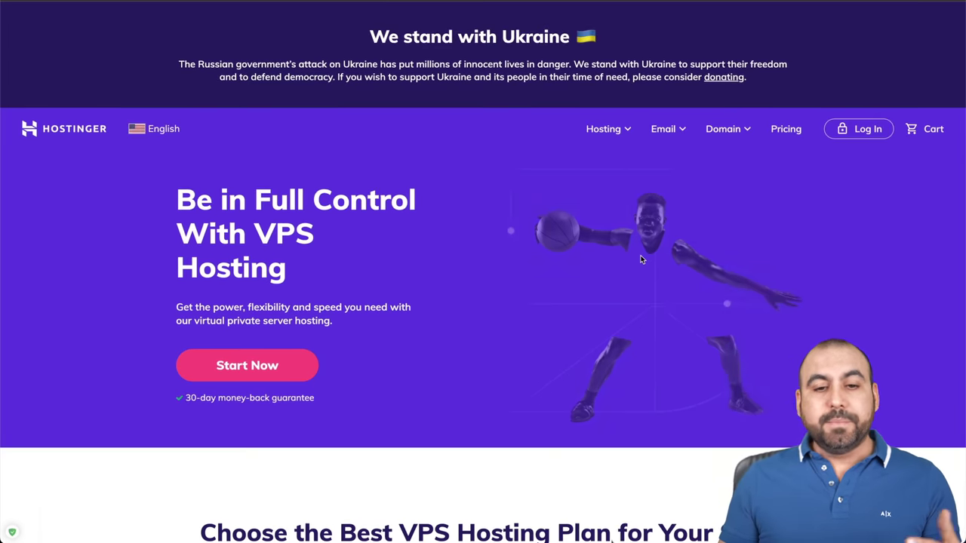
Scroll down to the VPS plan cards, from VPS 1 at $2.99/mo up to VPS 8
scroll(641, 260, "down", 2)
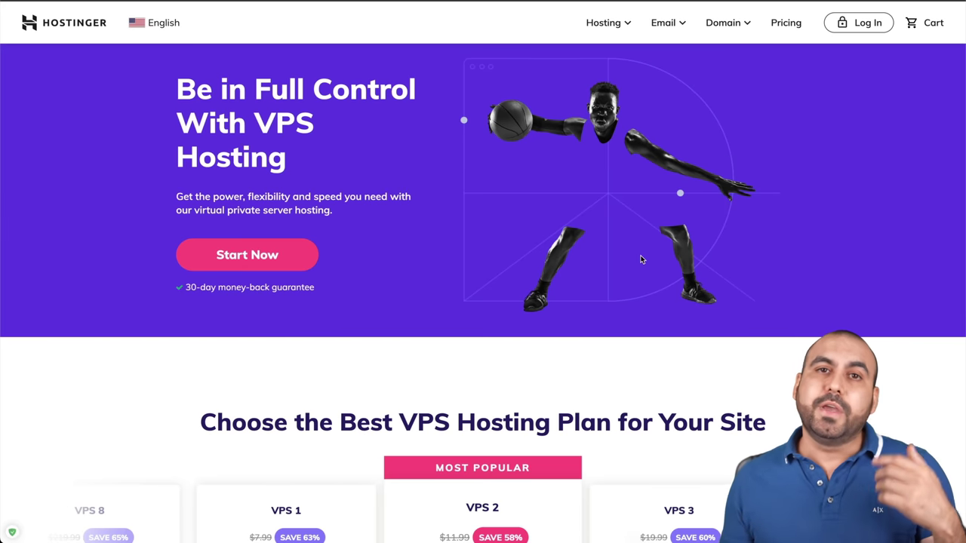
scroll(641, 260, "down", 5)
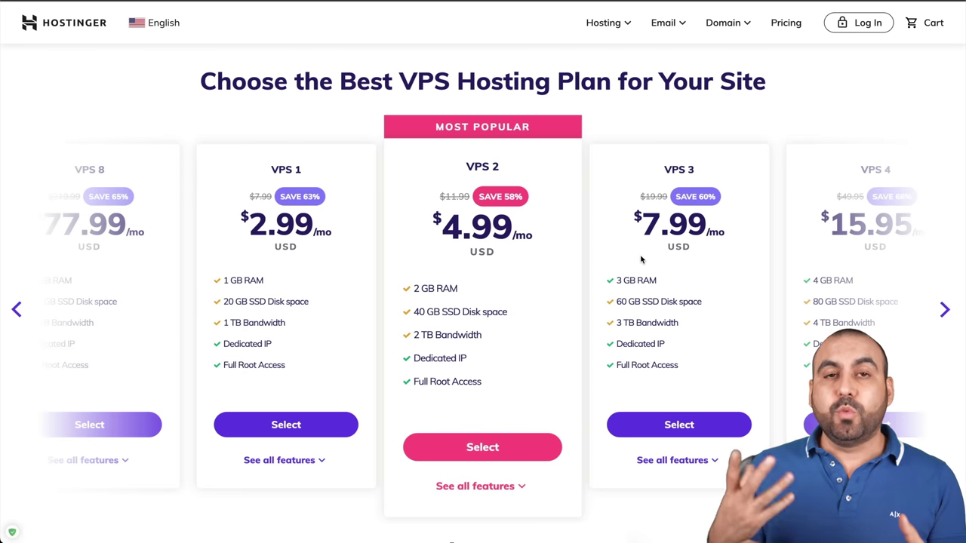
scroll(641, 260, "down", 1)
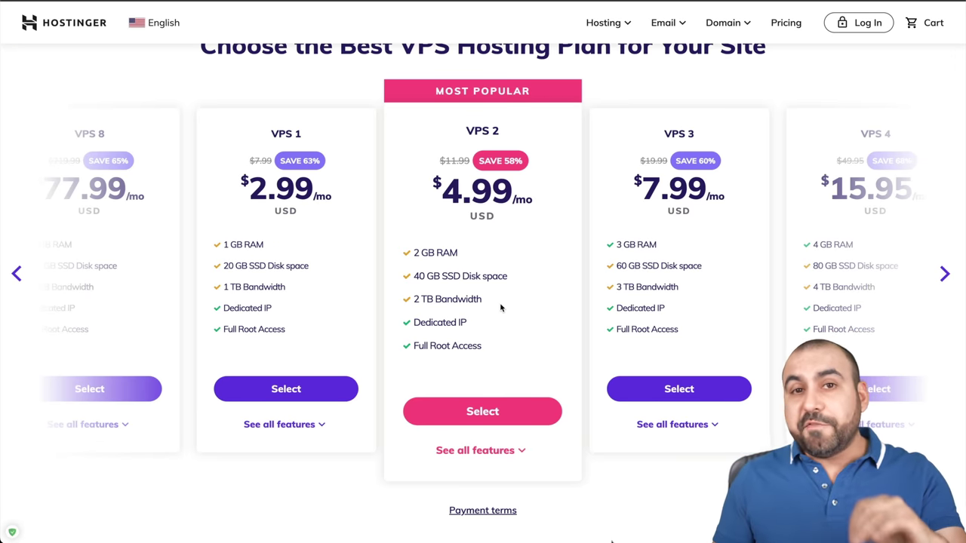
scroll(500, 308, "down", 1)
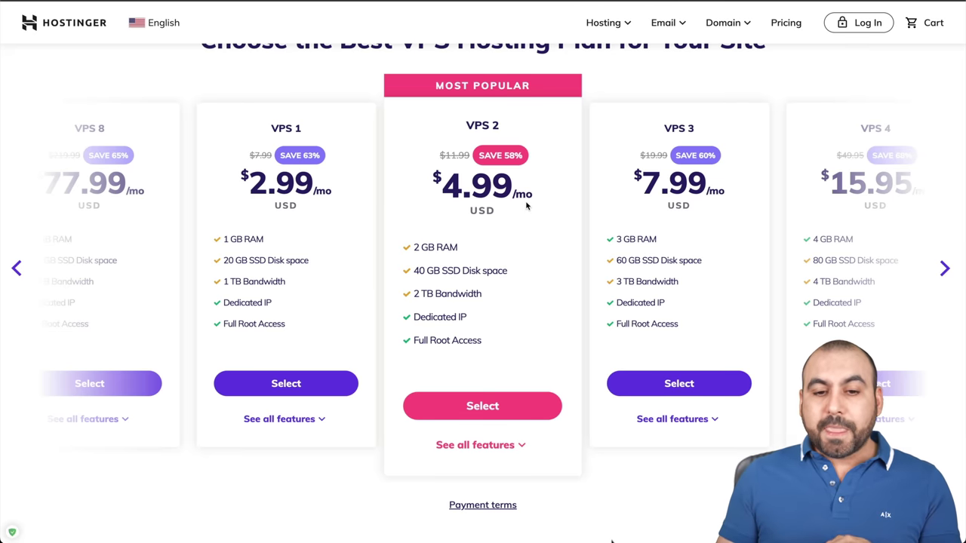
scroll(483, 317, "down", 3)
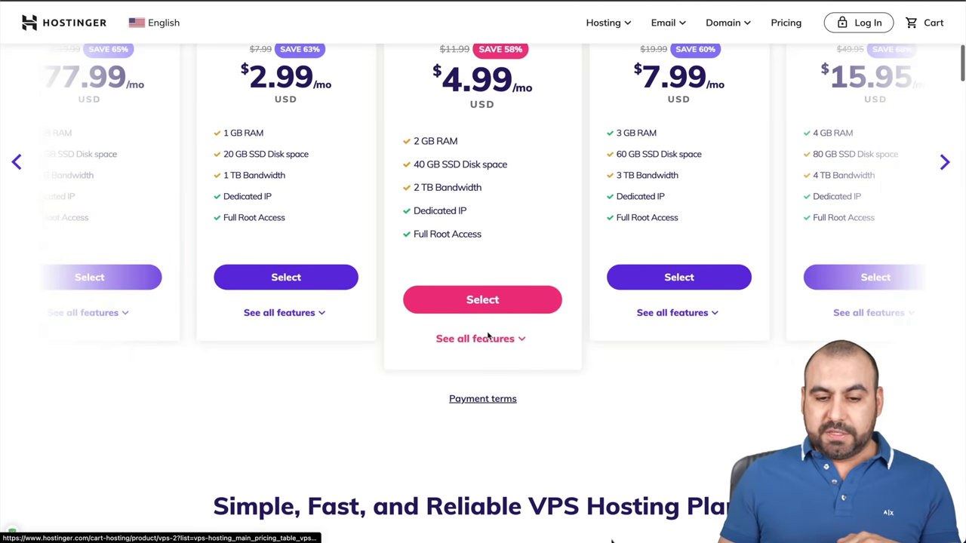
scroll(488, 336, "down", 7)
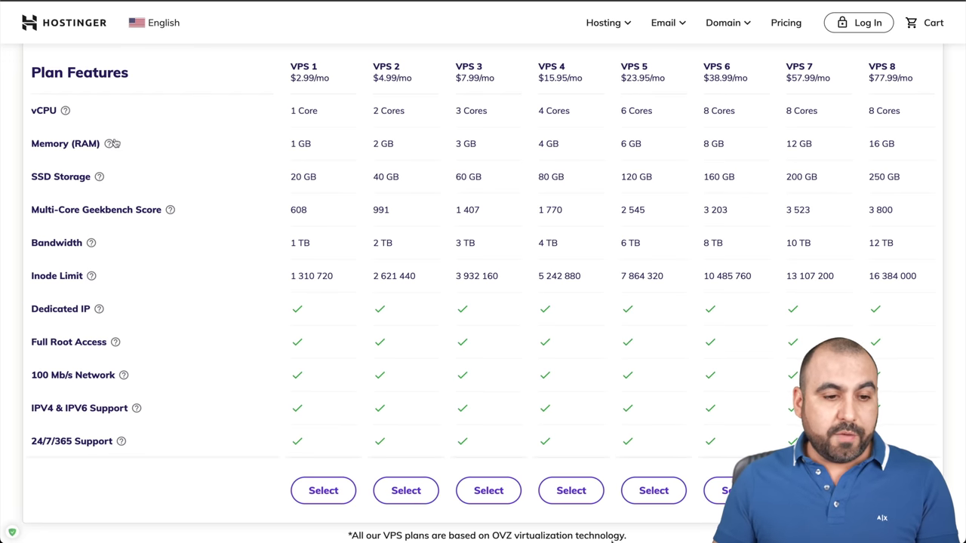
Review the Plan Features table and its infrastructure info tooltips
mouse_move(110, 143)
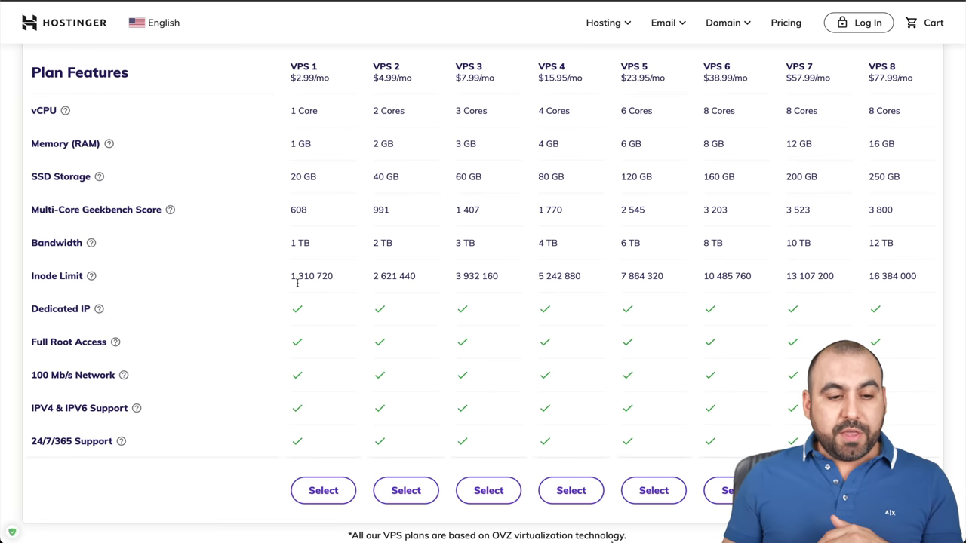
mouse_move(92, 278)
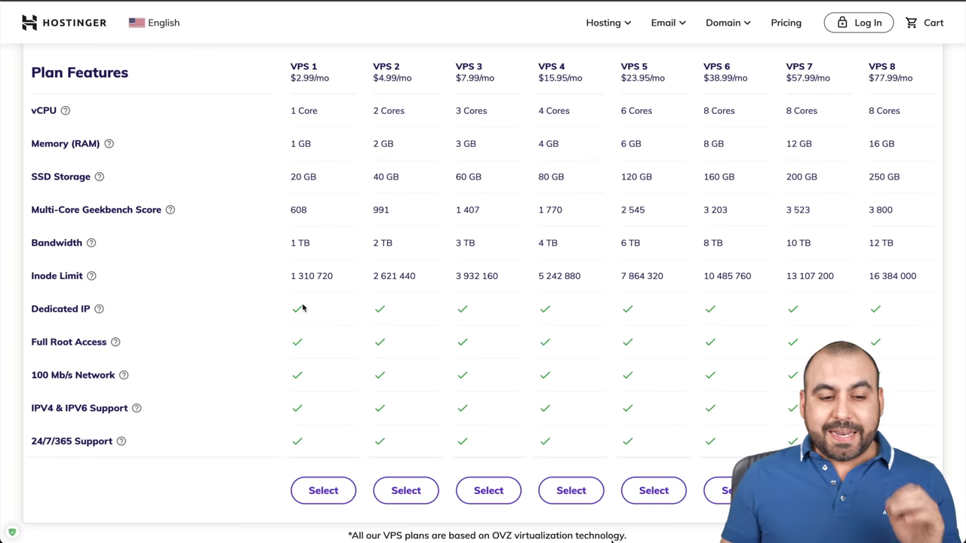
mouse_move(98, 314)
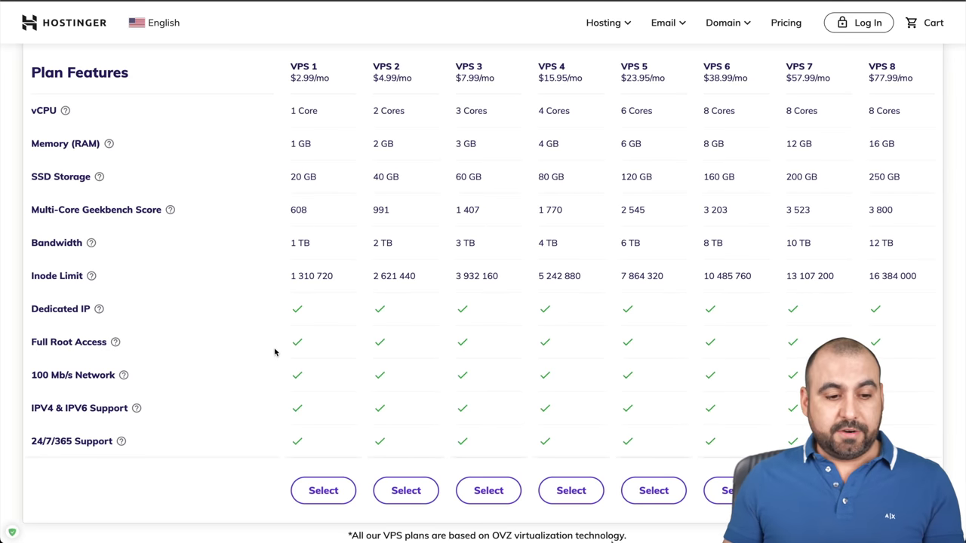
mouse_move(114, 347)
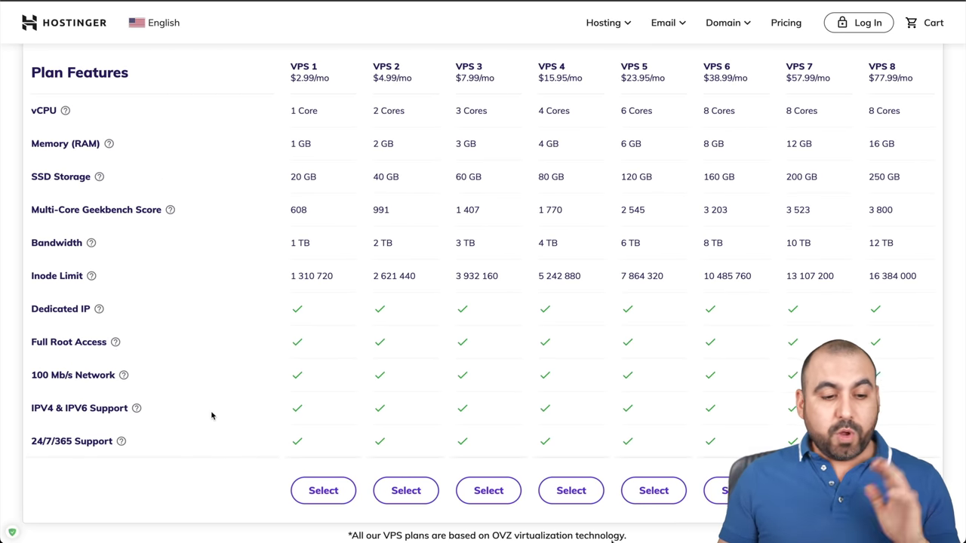
mouse_move(123, 378)
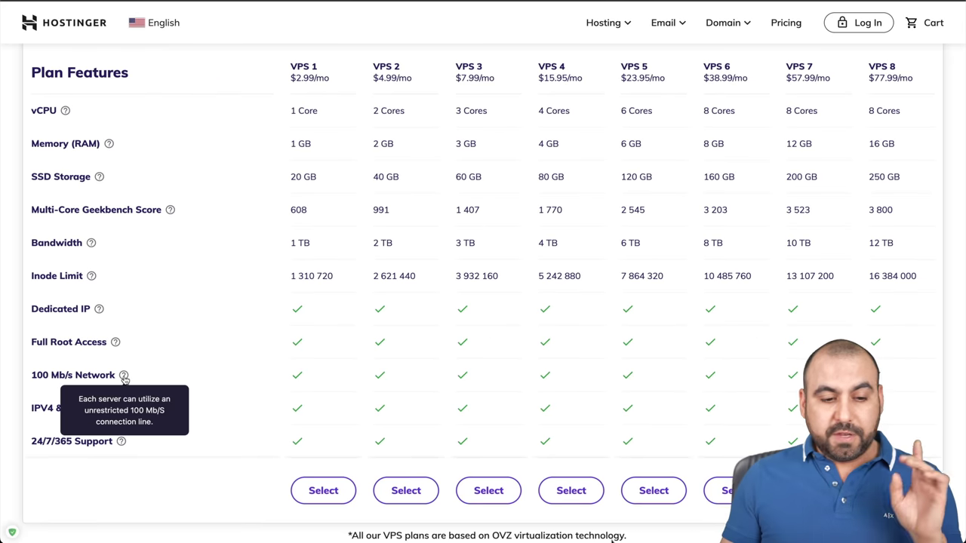
mouse_move(62, 438)
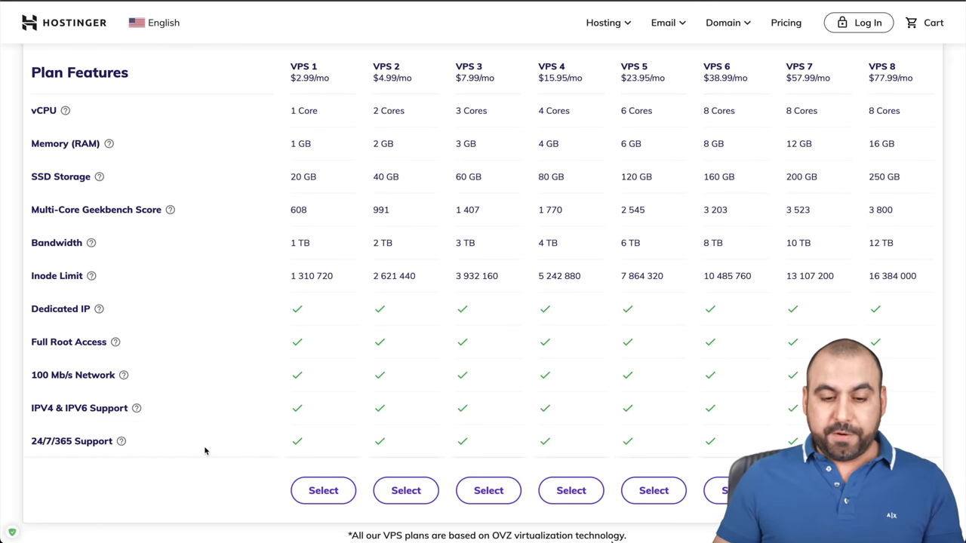
Select the VPS 2 plan, opening its 48-month checkout at $4.64/month
scroll(205, 451, "down", 8)
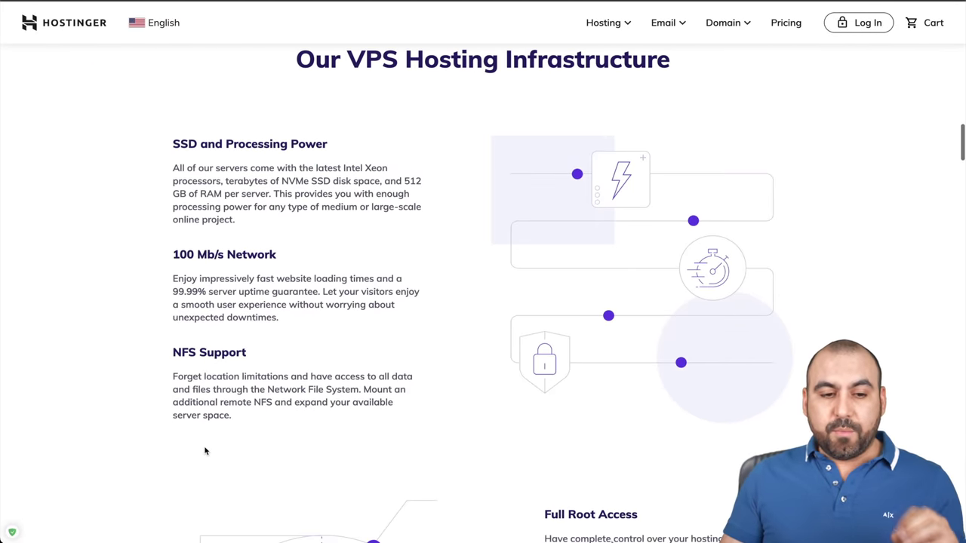
scroll(205, 451, "down", 5)
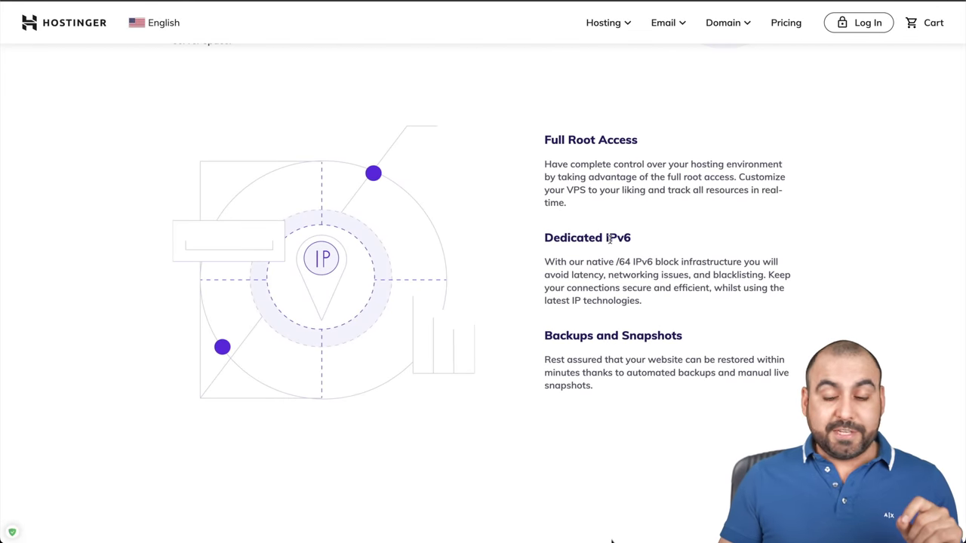
scroll(610, 239, "up", 15)
scroll(610, 240, "down", 5)
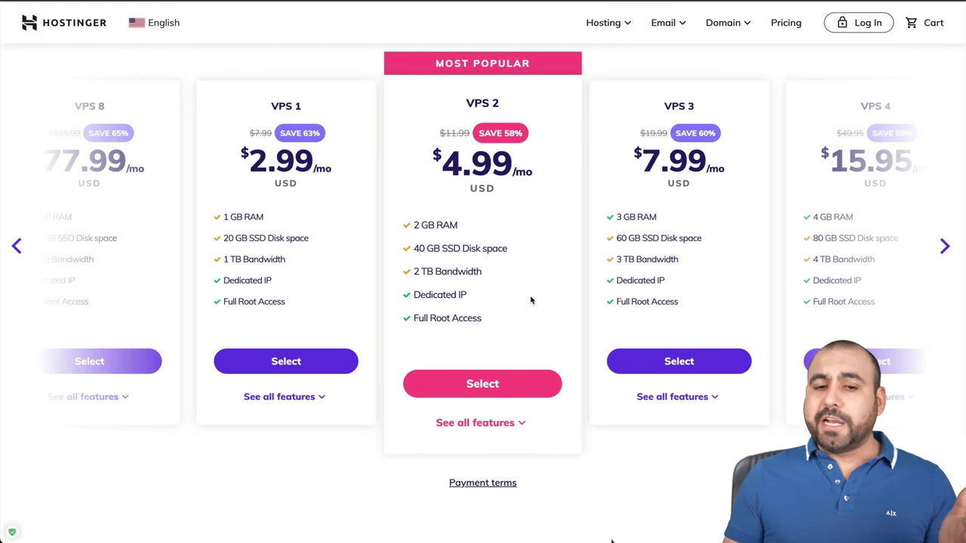
left_click(491, 394)
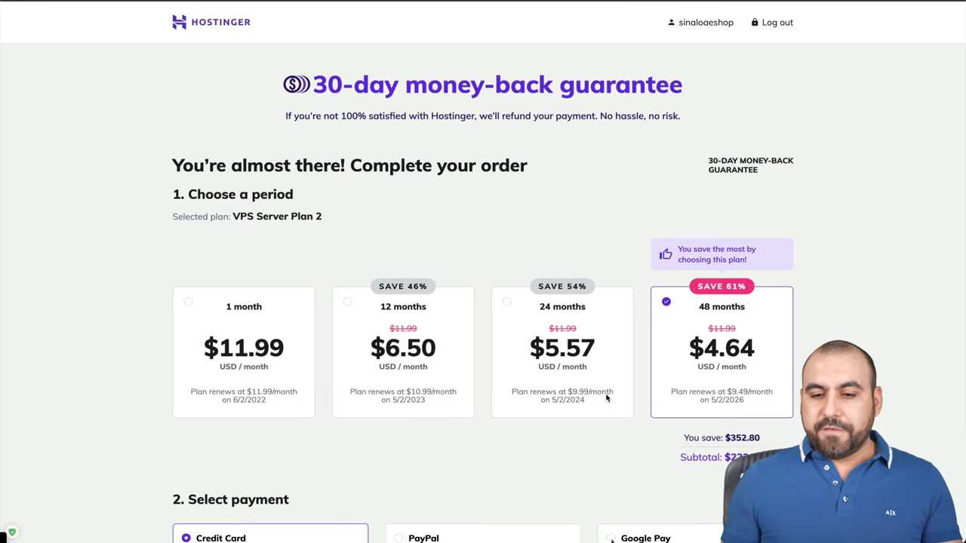
Remove the applied SAASMASTER coupon from the VPS Server Plan 2 order
scroll(604, 436, "down", 3)
scroll(605, 436, "down", 1)
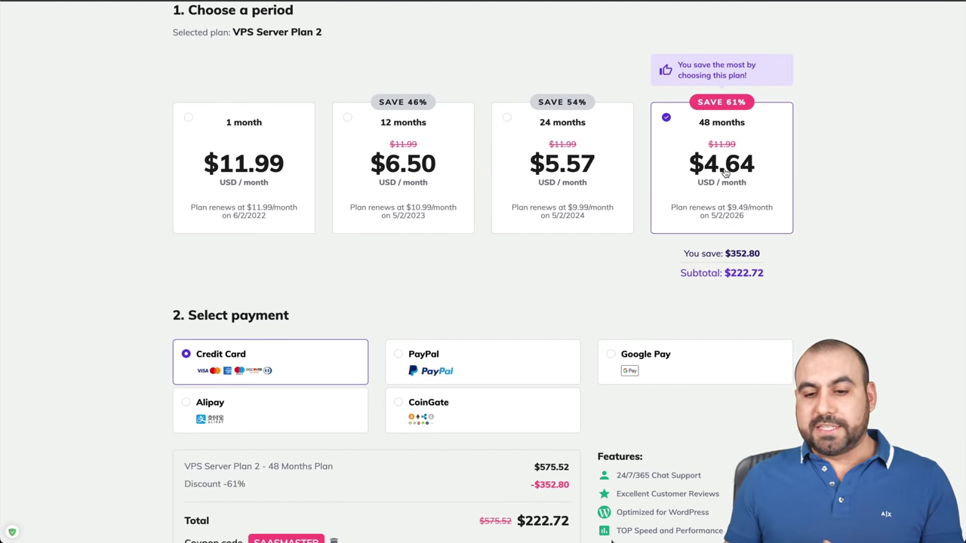
scroll(571, 309, "down", 4)
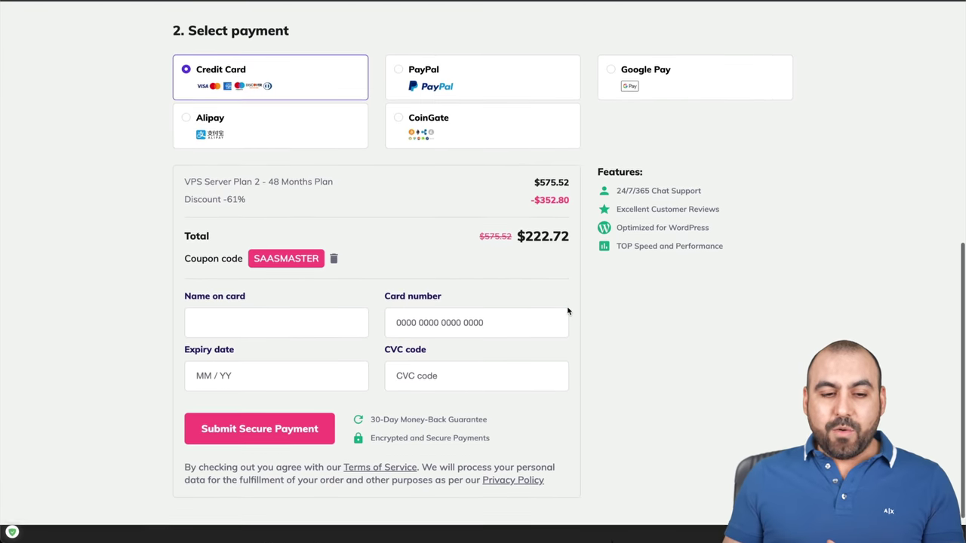
left_click(333, 254)
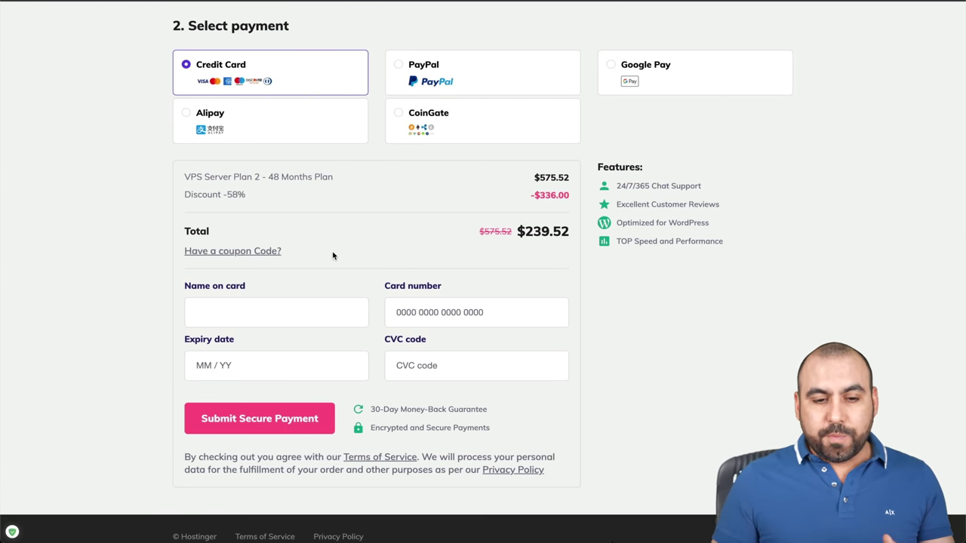
Re-enter and apply coupon code SAASMASTER to the 48-month order
scroll(425, 263, "up", 1)
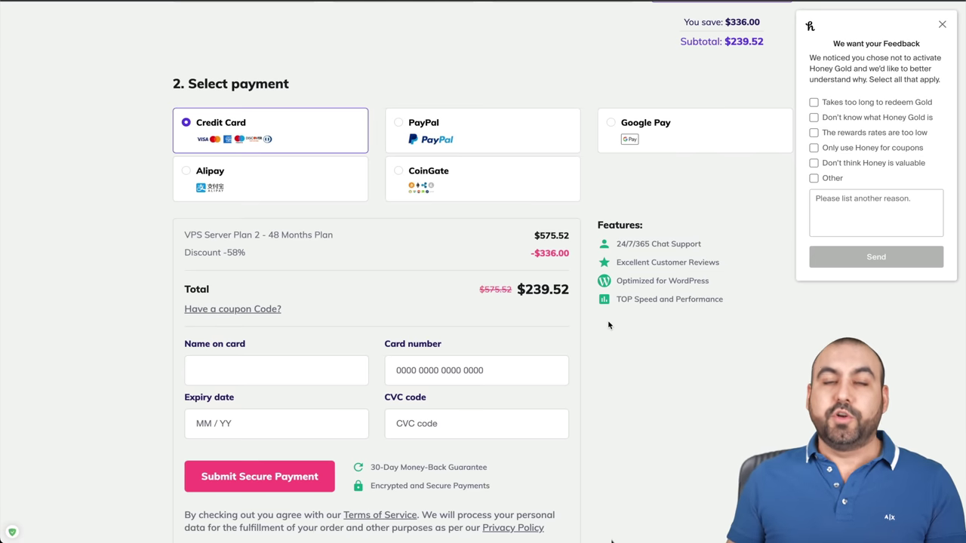
left_click(251, 309)
left_click(292, 323)
type("SAASMASTER")
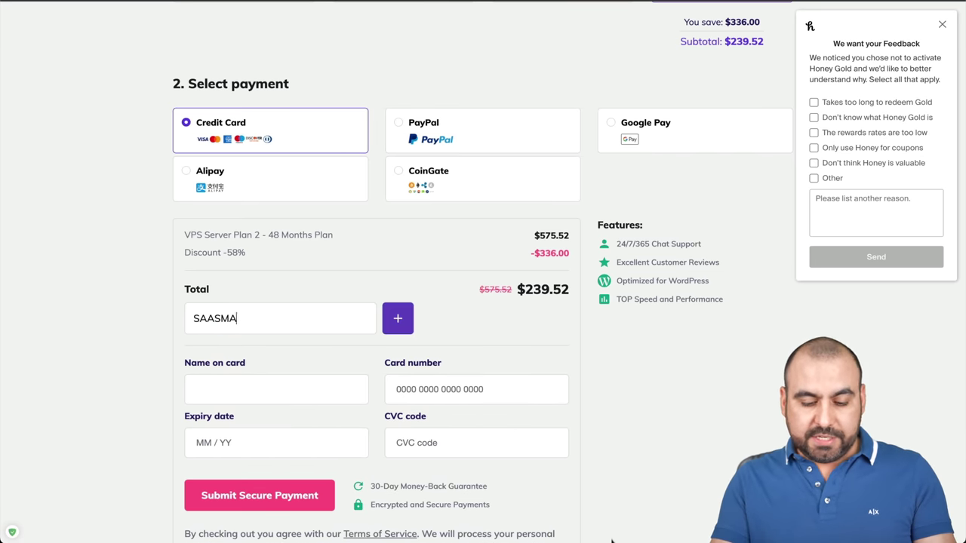
left_click(393, 321)
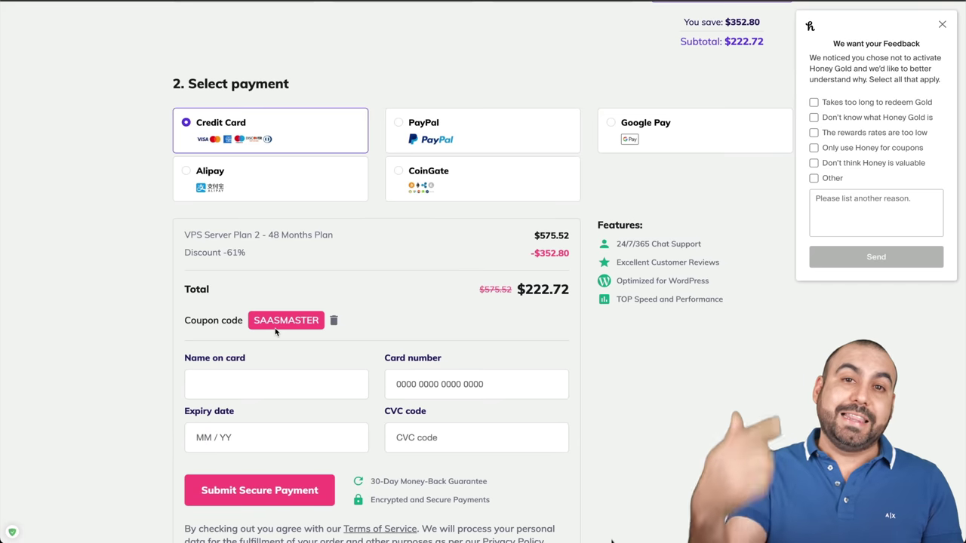
scroll(351, 204, "up", 5)
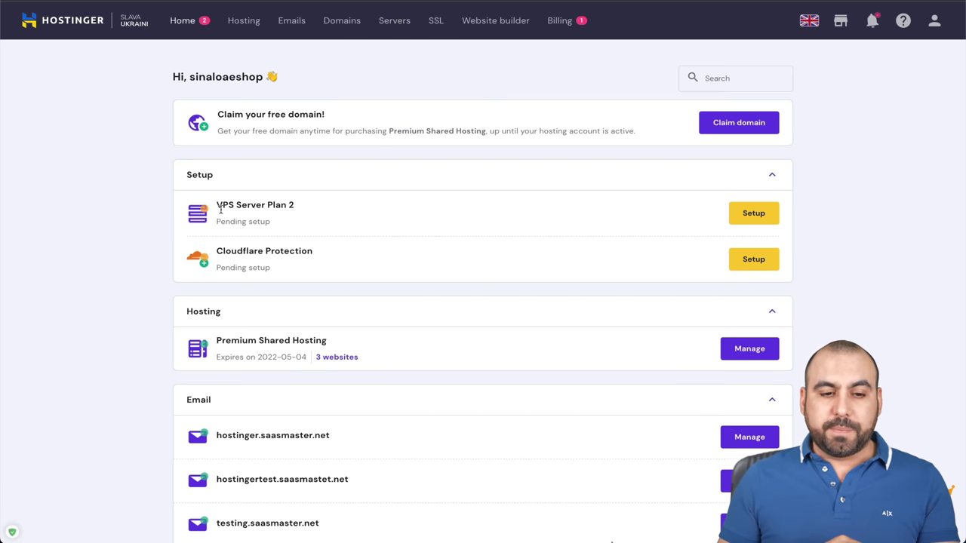
Start VPS Server Plan 2's guided setup with Singapore as the server location
left_click(741, 216)
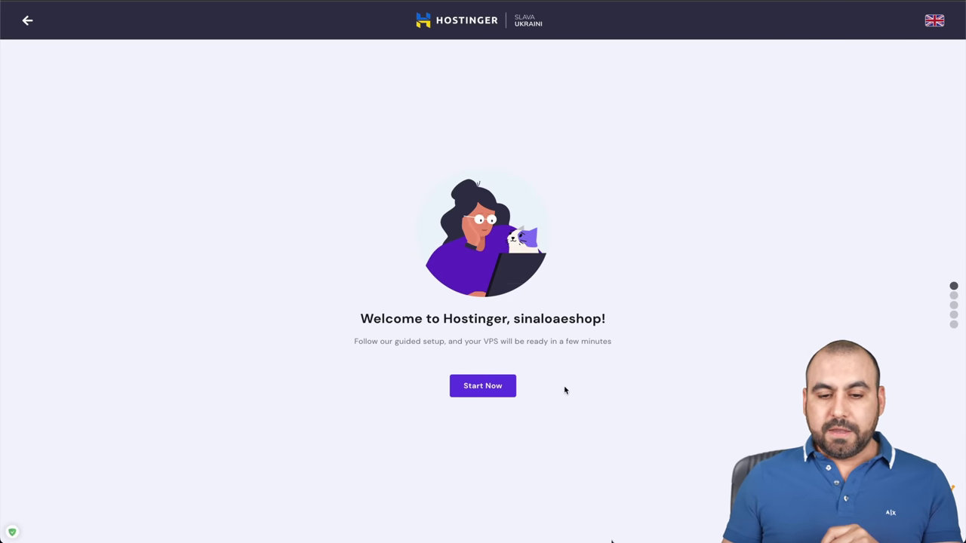
left_click(482, 386)
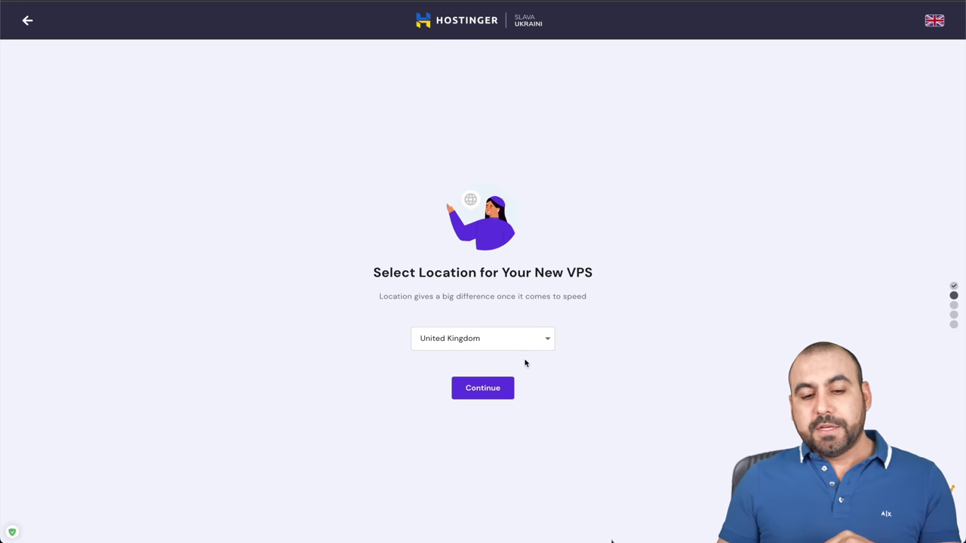
scroll(565, 362, "down", 1)
left_click(535, 305)
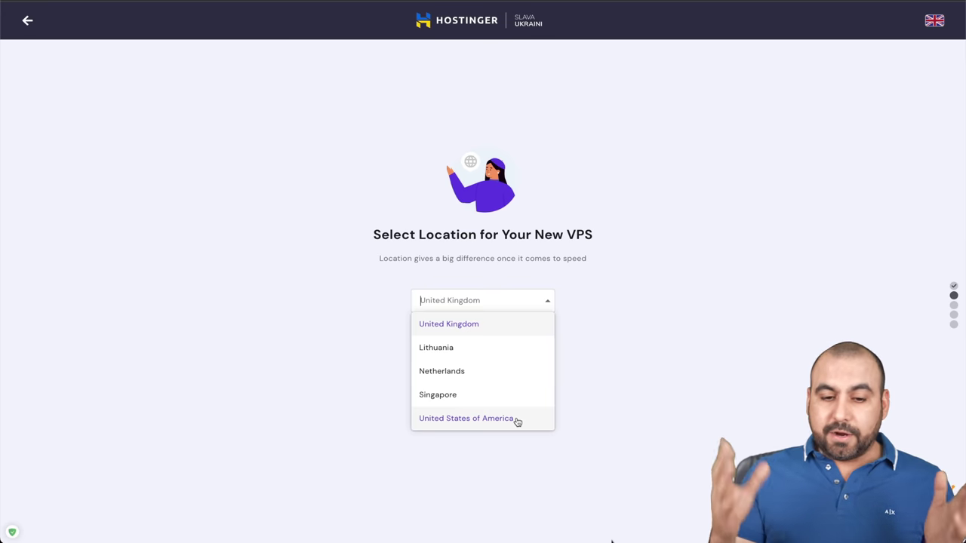
left_click(486, 394)
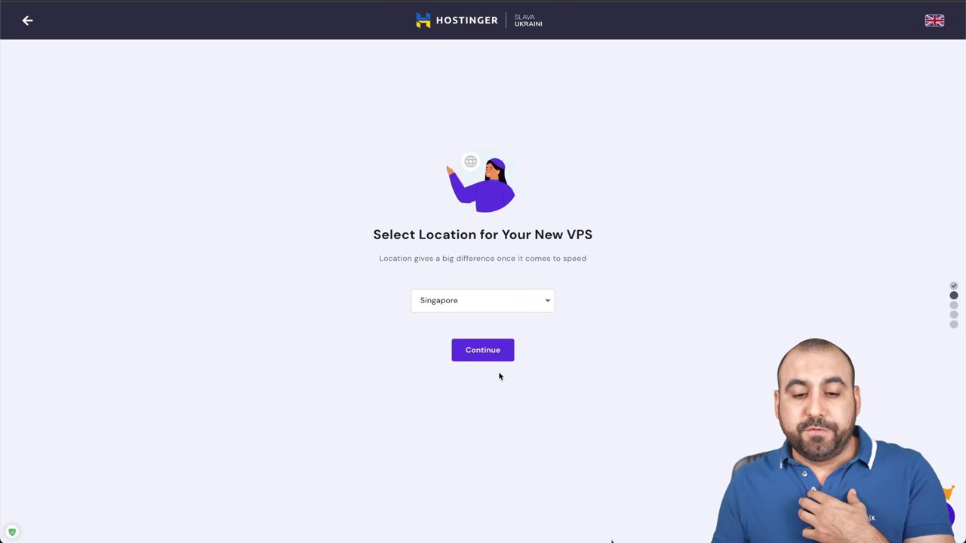
left_click(491, 360)
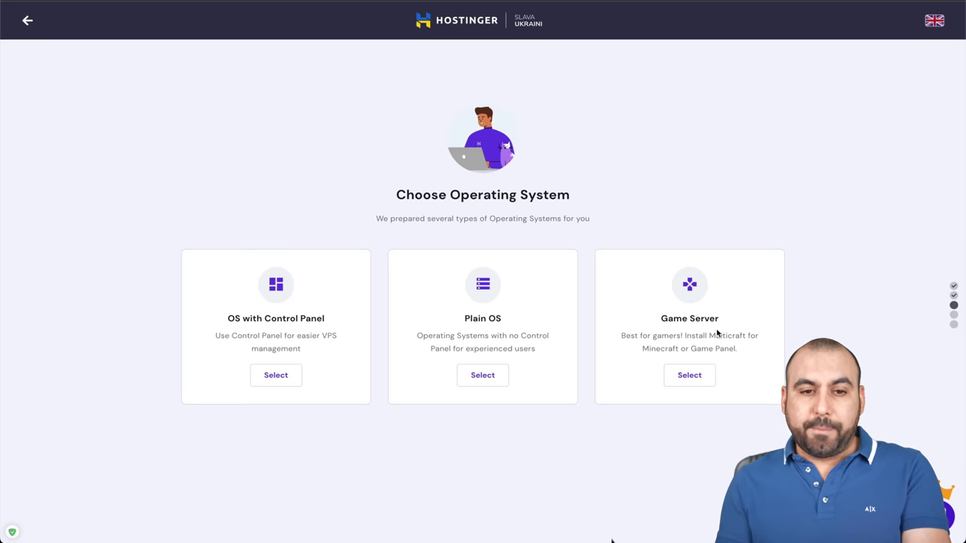
left_click(456, 21)
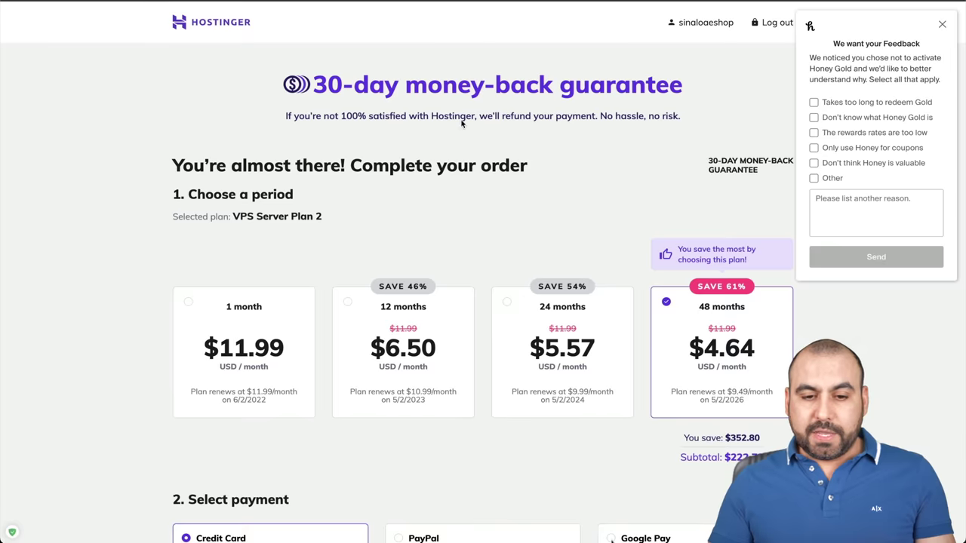
Return to the Hostinger homepage and reopen the VPS Hosting page
left_click(219, 27)
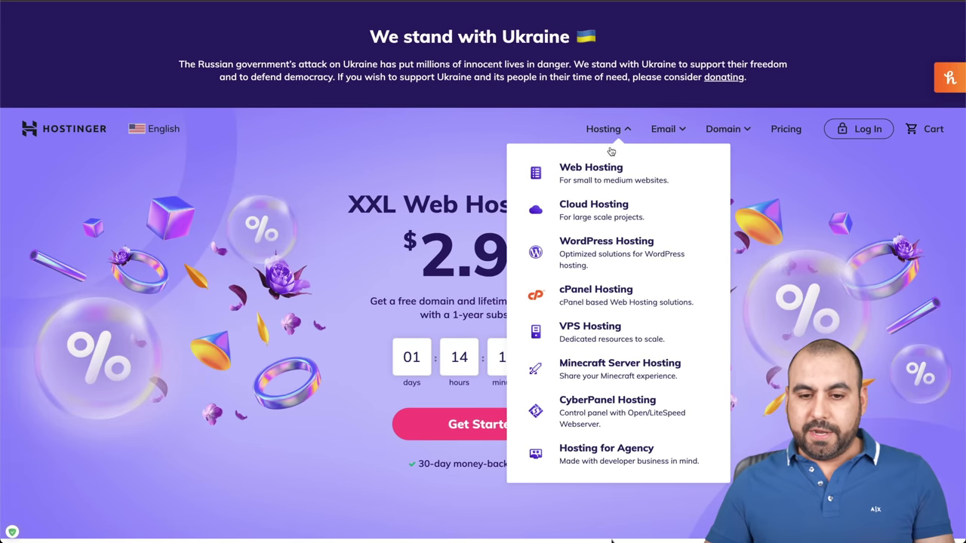
left_click(603, 128)
left_click(594, 326)
scroll(531, 324, "down", 15)
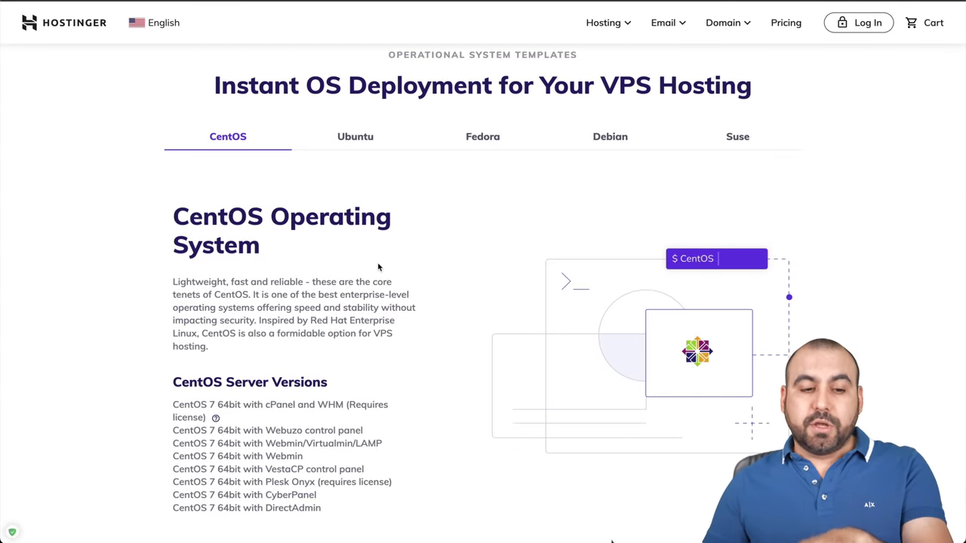
Browse the Ubuntu, Fedora, Debian and Suse operating system templates
left_click(347, 145)
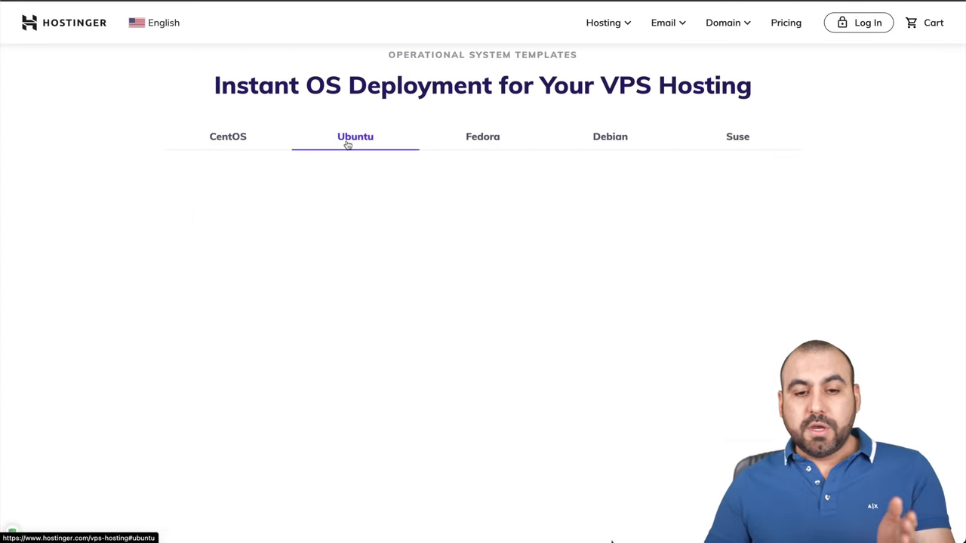
left_click(476, 140)
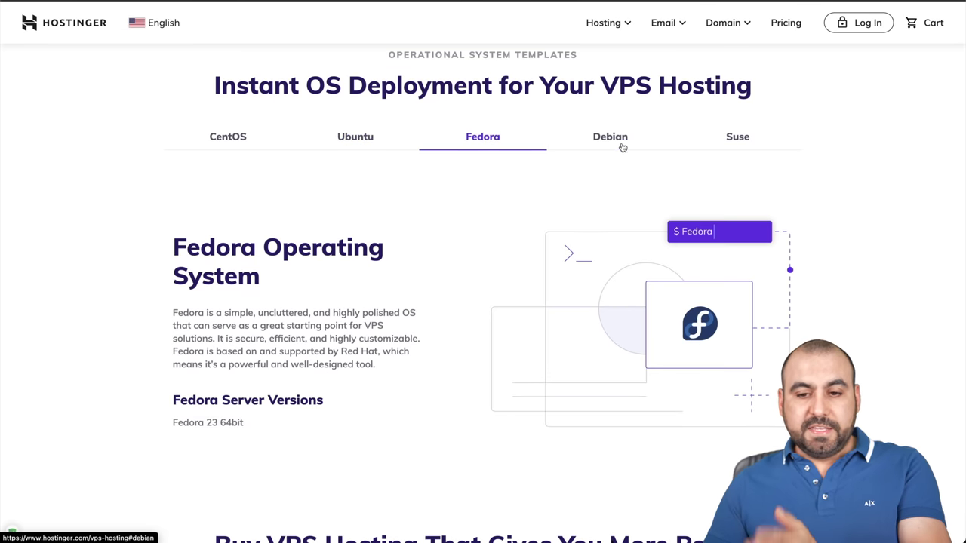
left_click(620, 145)
left_click(734, 141)
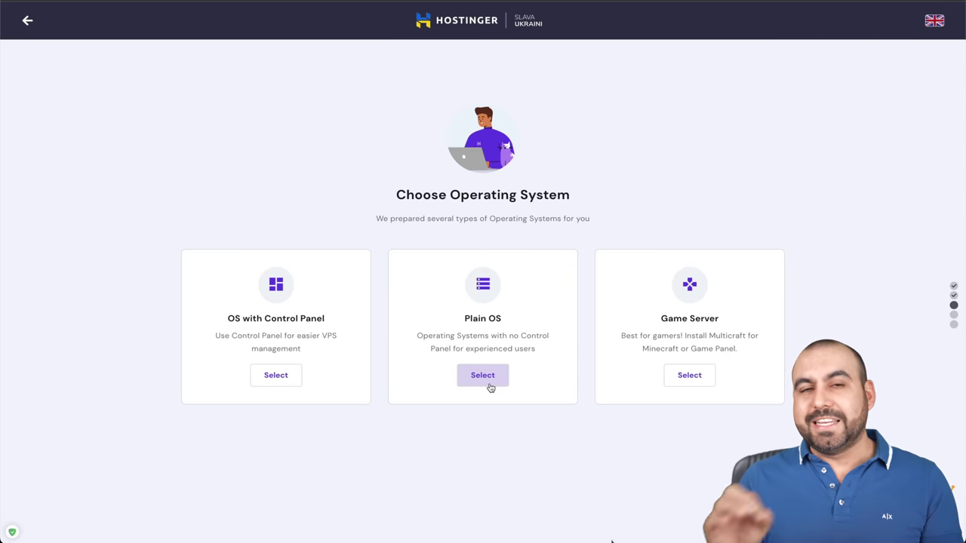
Choose Plain OS with Ubuntu 20.04 64bit from the full operating system list
left_click(489, 385)
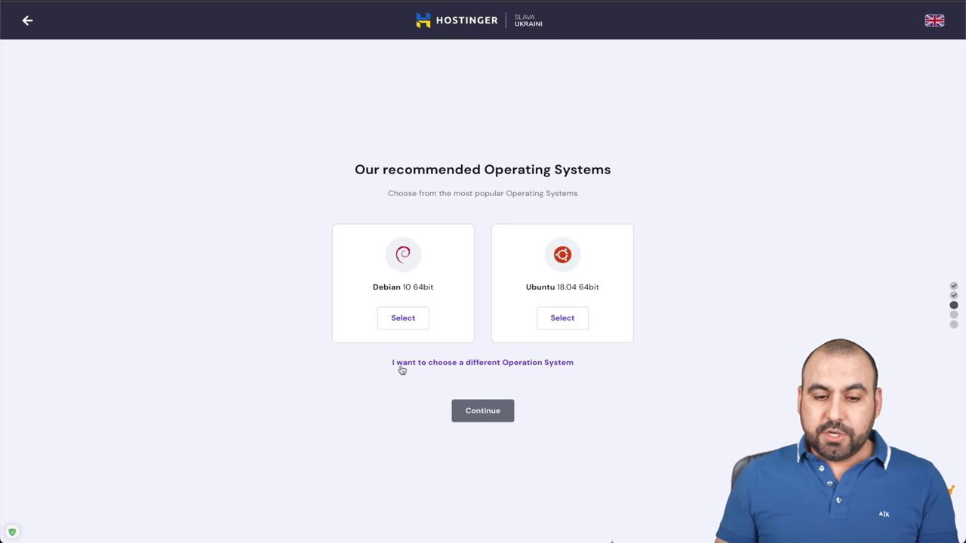
left_click(503, 369)
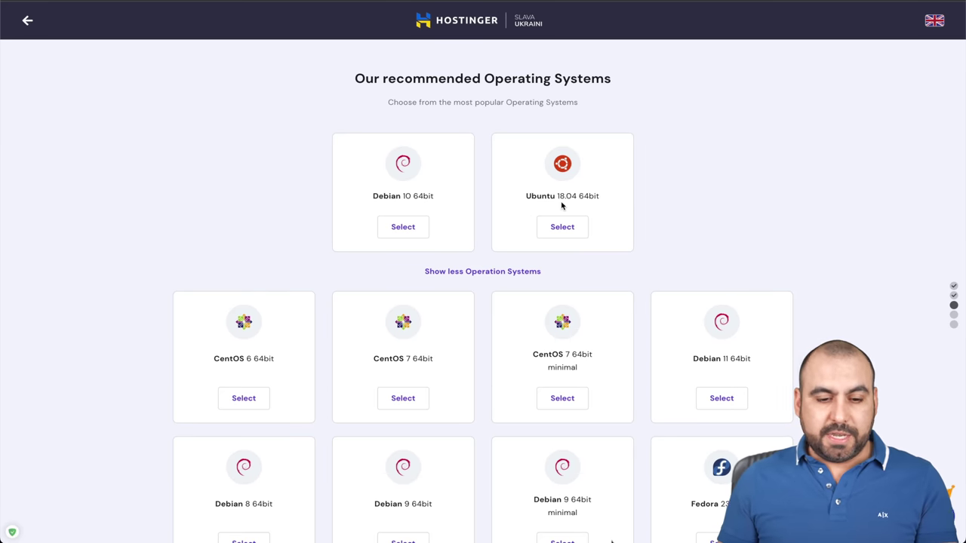
scroll(562, 206, "down", 5)
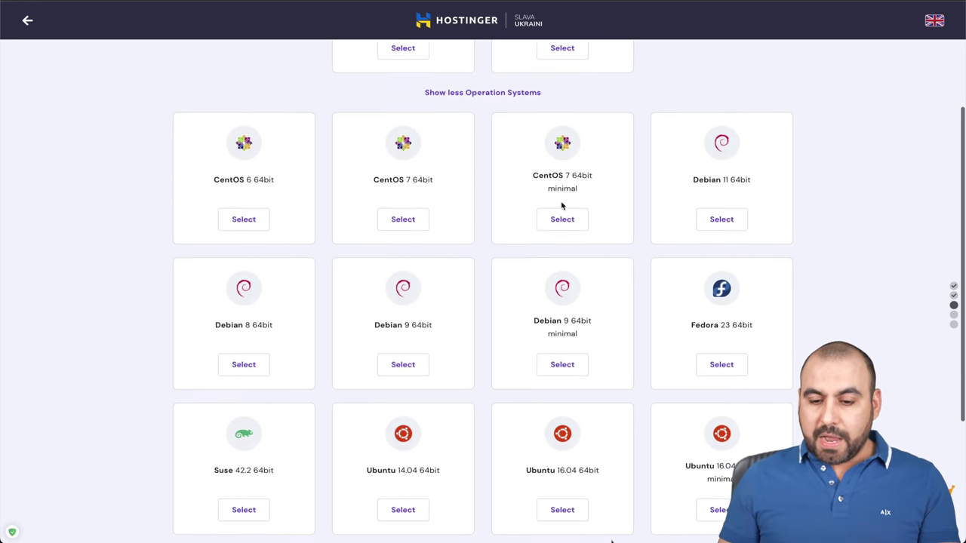
scroll(561, 204, "down", 2)
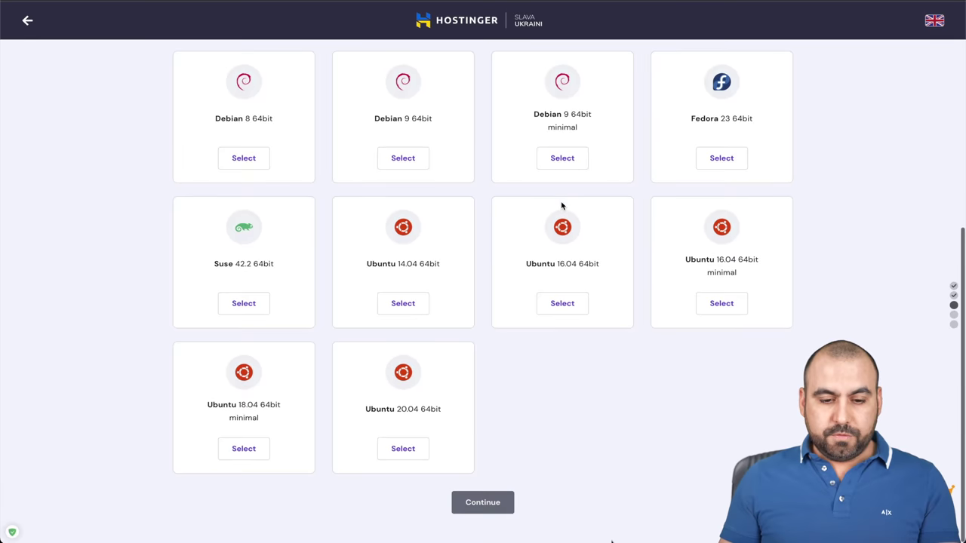
left_click(408, 451)
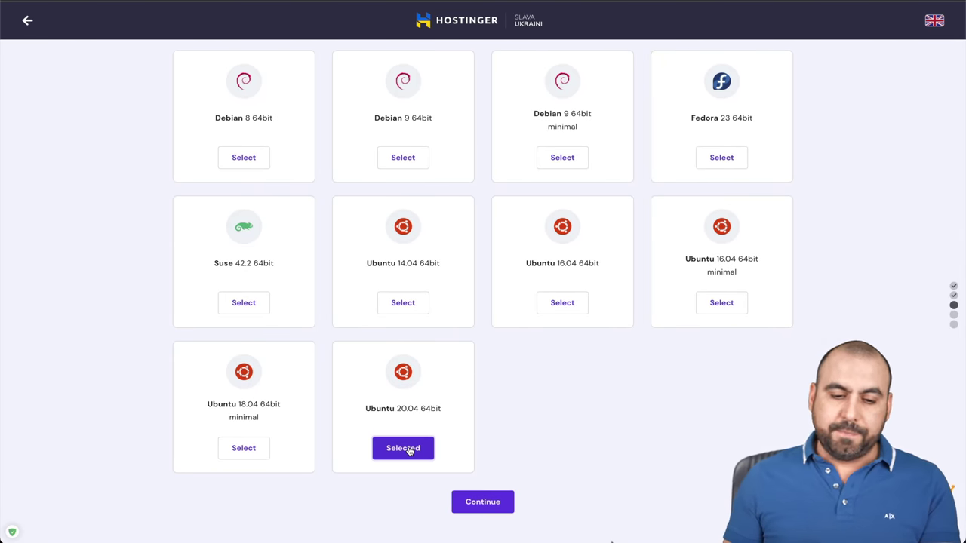
left_click(503, 503)
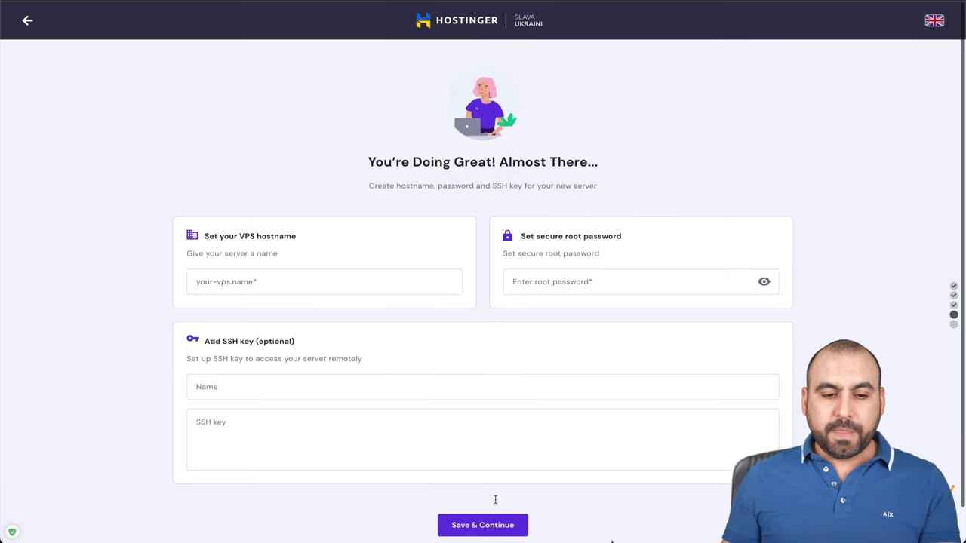
Enter hostname vps.hosting and a root password, then save and continue
left_click(228, 247)
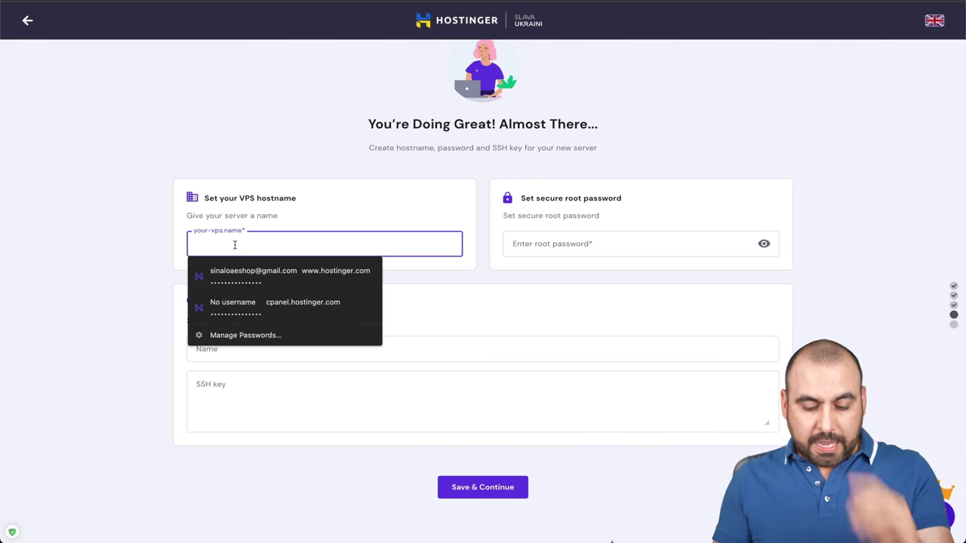
type("vps.hosting")
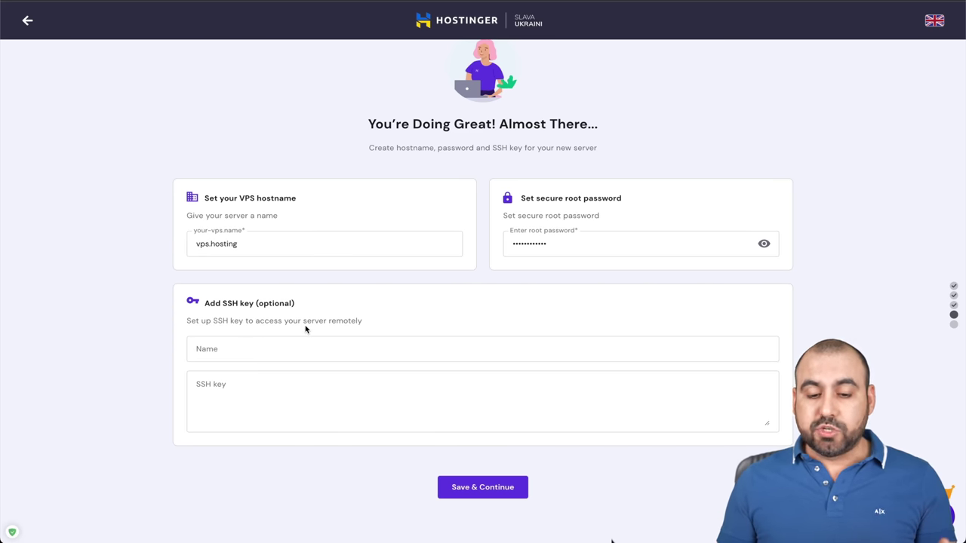
left_click(483, 488)
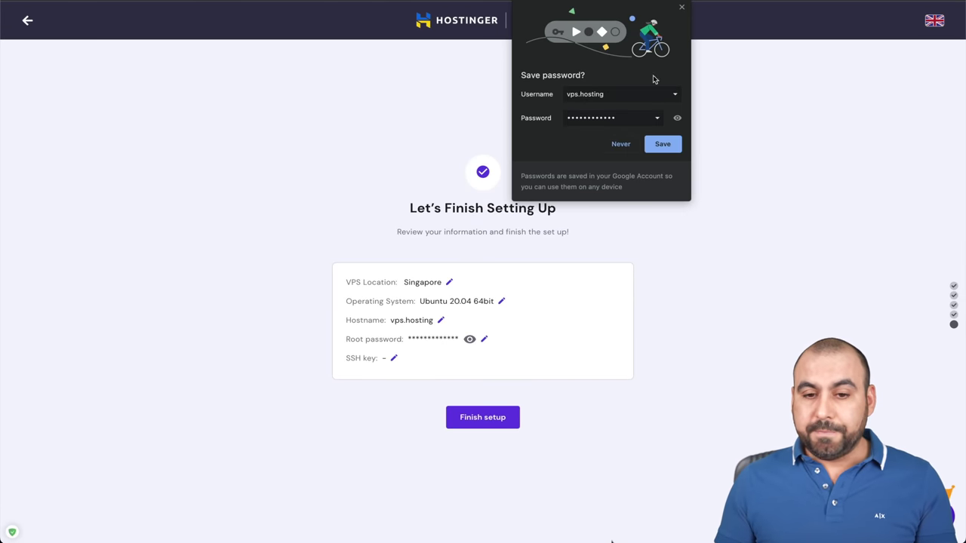
Dismiss the browser's save-password prompt and finish the VPS setup
left_click(682, 6)
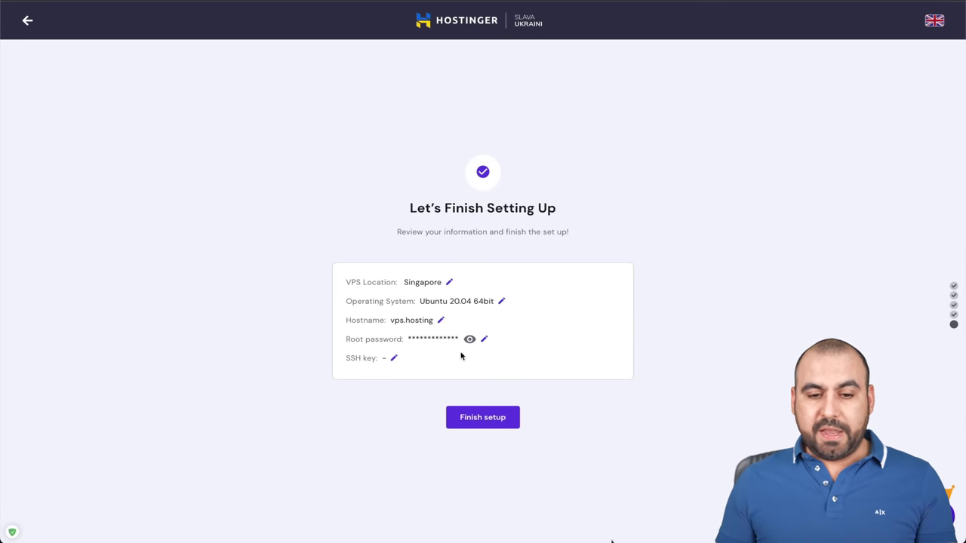
scroll(459, 356, "down", 1)
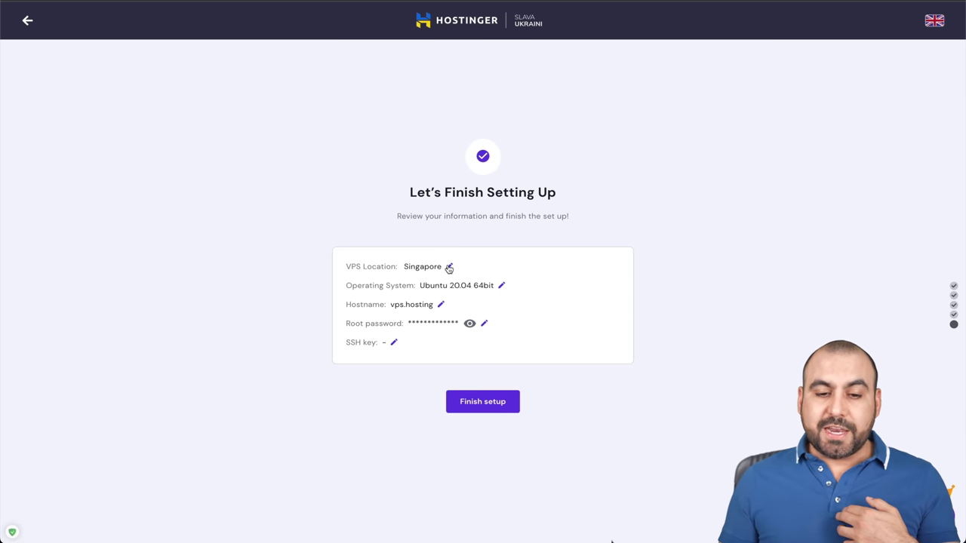
left_click(487, 400)
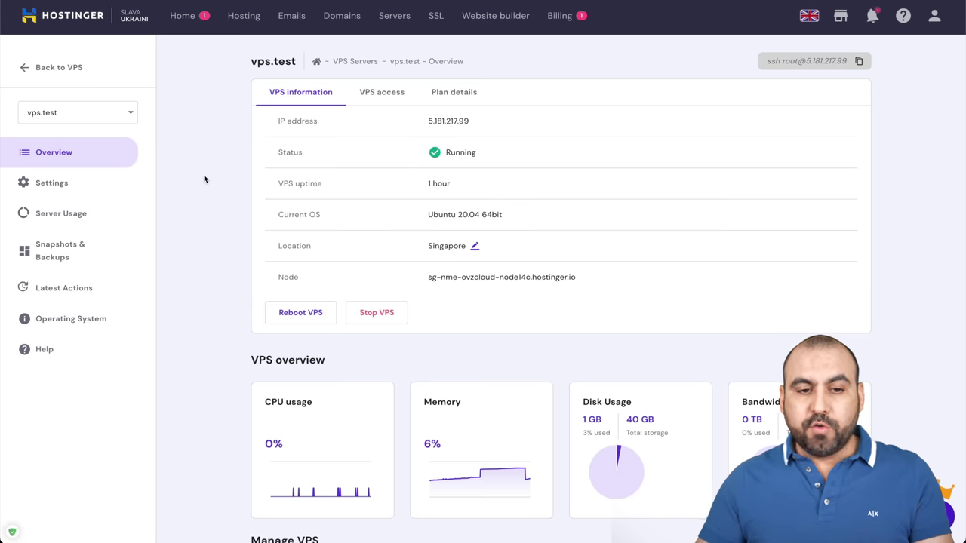
Select the IP address 5.181.217.99 in the VPS information tab
double_click(450, 121)
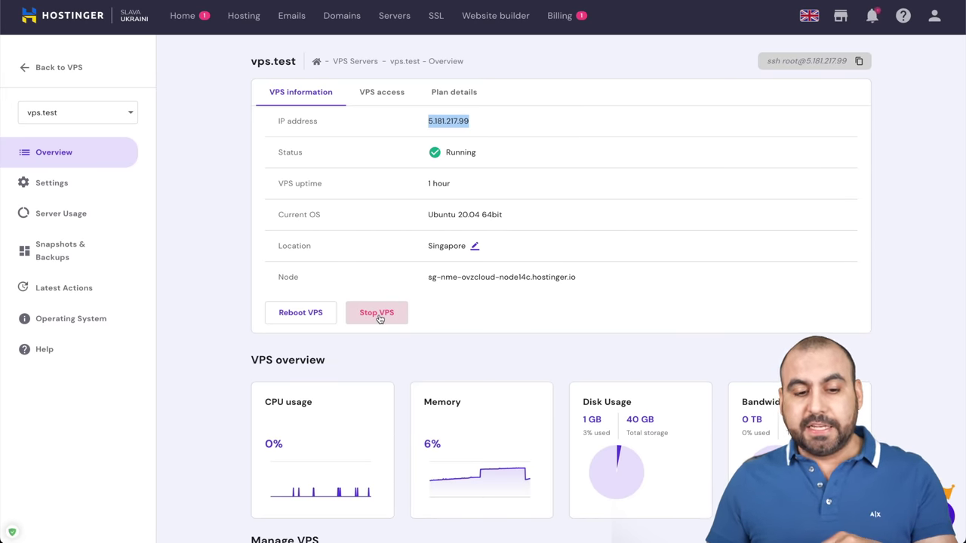
scroll(380, 319, "down", 3)
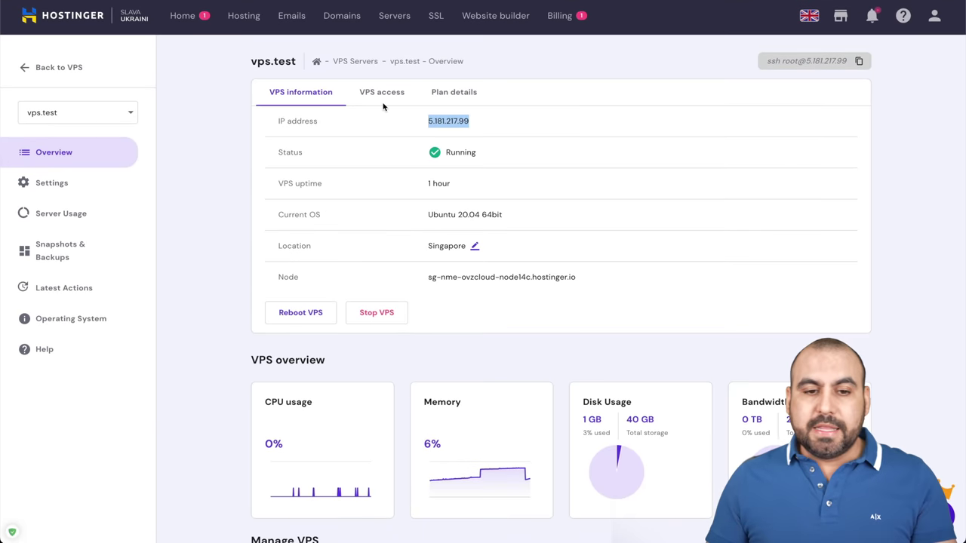
Review the SSH access details and the VPS 2 plan: 2 CPU cores, 2 GB memory, 40 GB disk
left_click(385, 93)
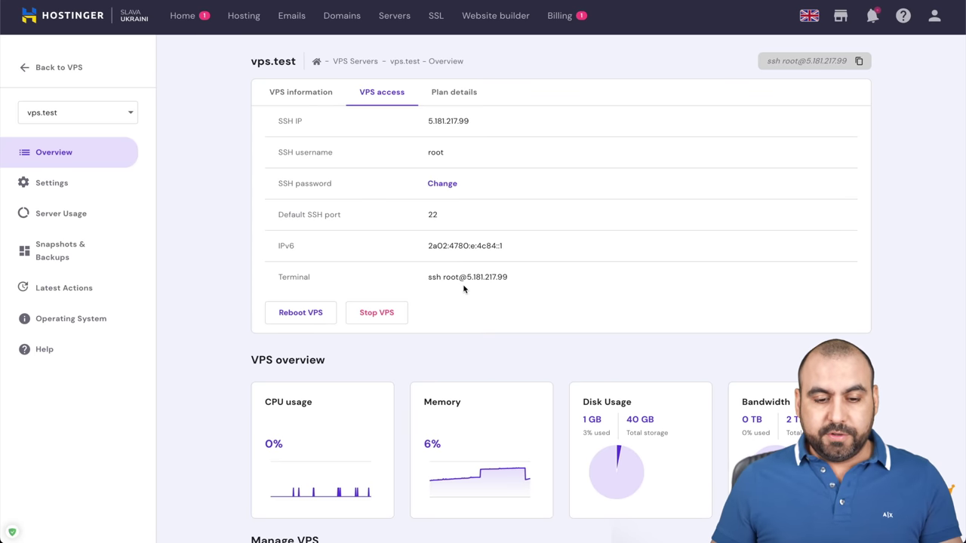
left_click(457, 96)
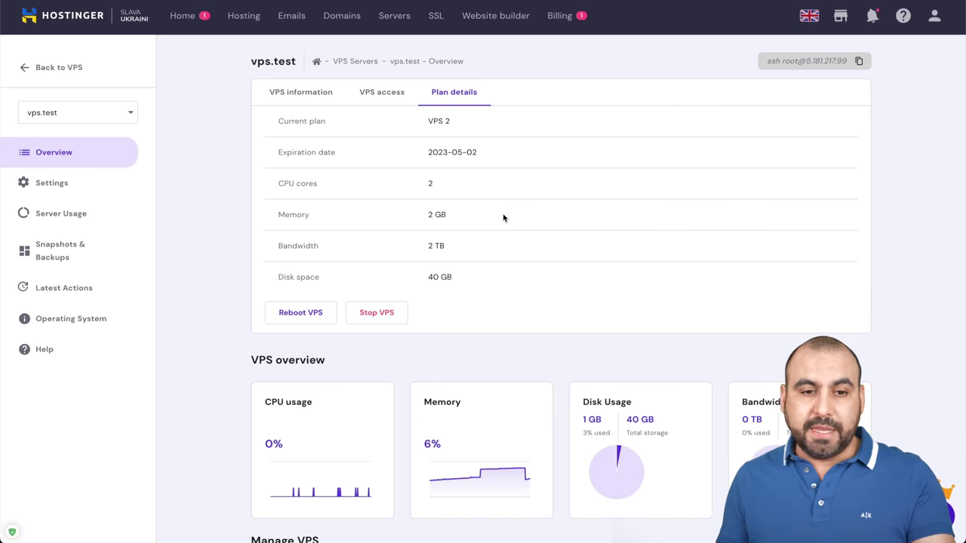
left_click(47, 183)
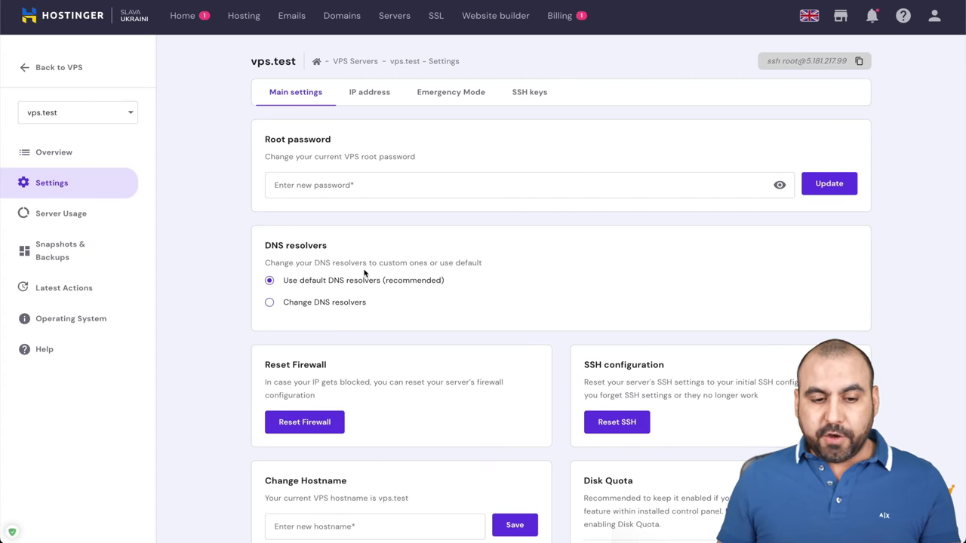
Scroll through Main settings, then view the IPv4/IPv6 addresses, Emergency Mode and SSH keys panels
scroll(367, 274, "down", 3)
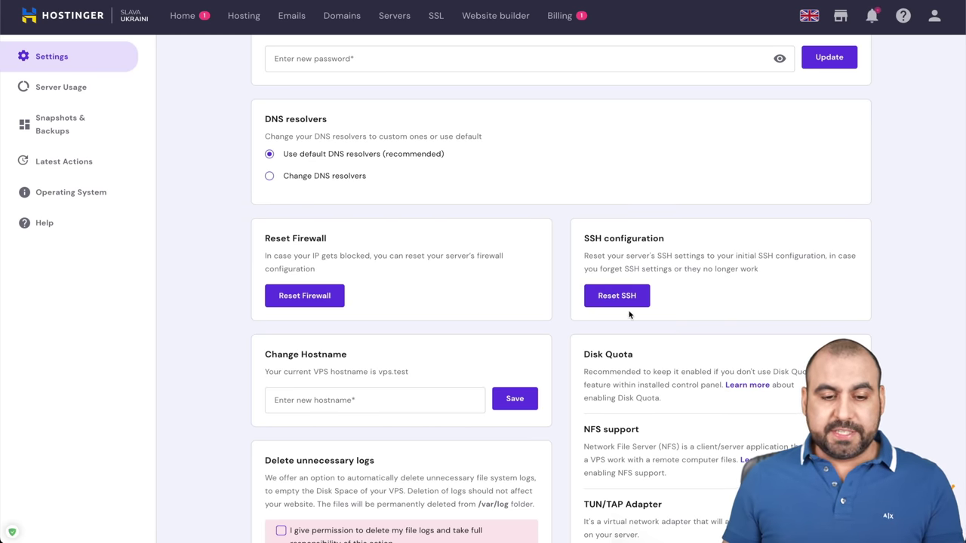
scroll(567, 311, "down", 1)
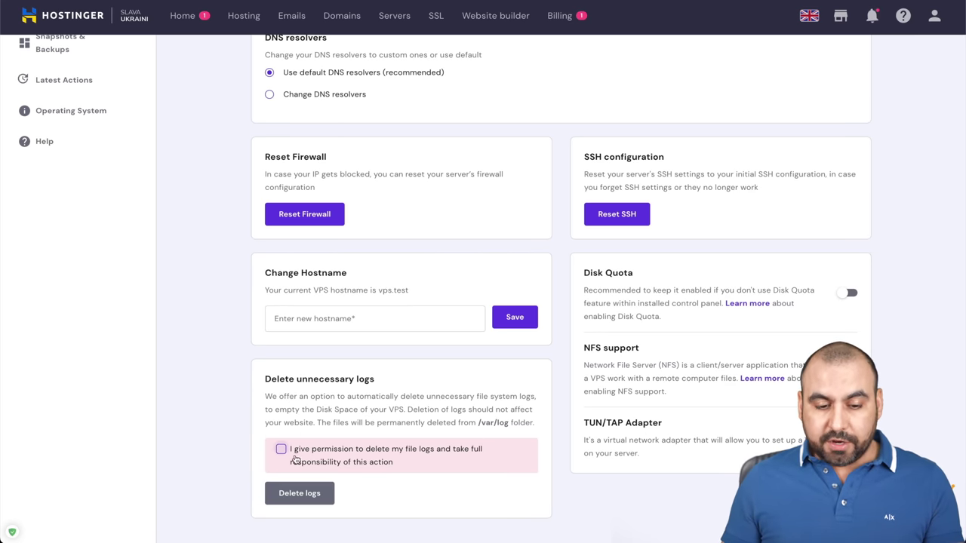
scroll(298, 472, "up", 5)
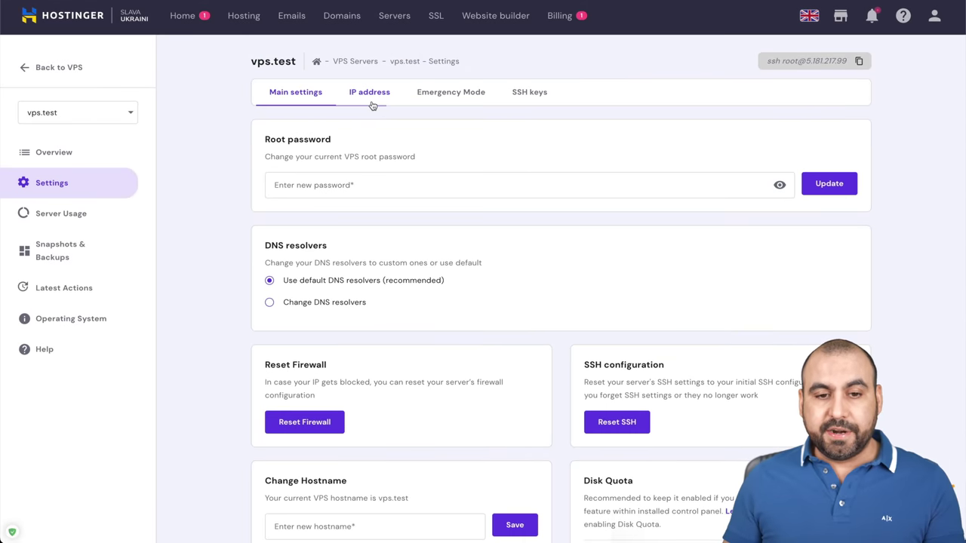
left_click(369, 96)
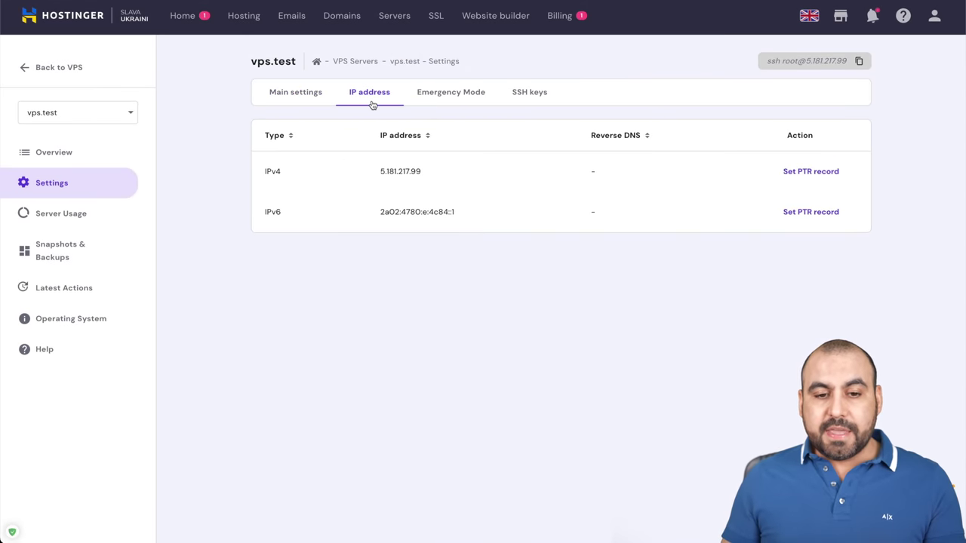
left_click(466, 96)
left_click(533, 103)
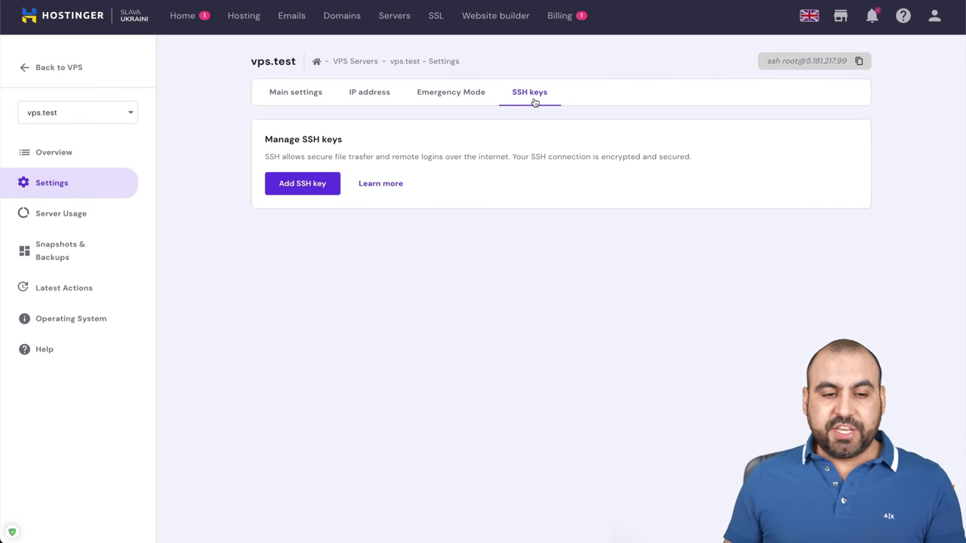
left_click(46, 224)
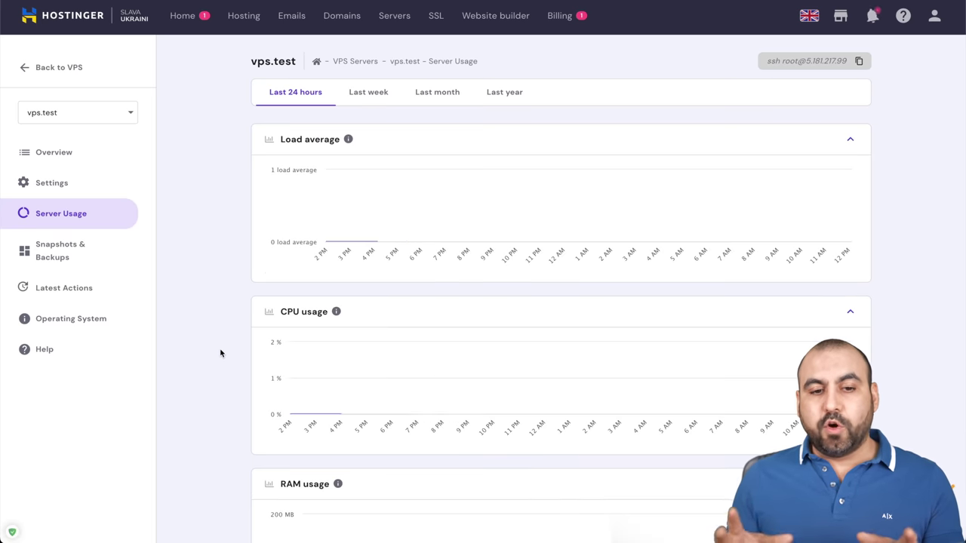
scroll(221, 353, "down", 4)
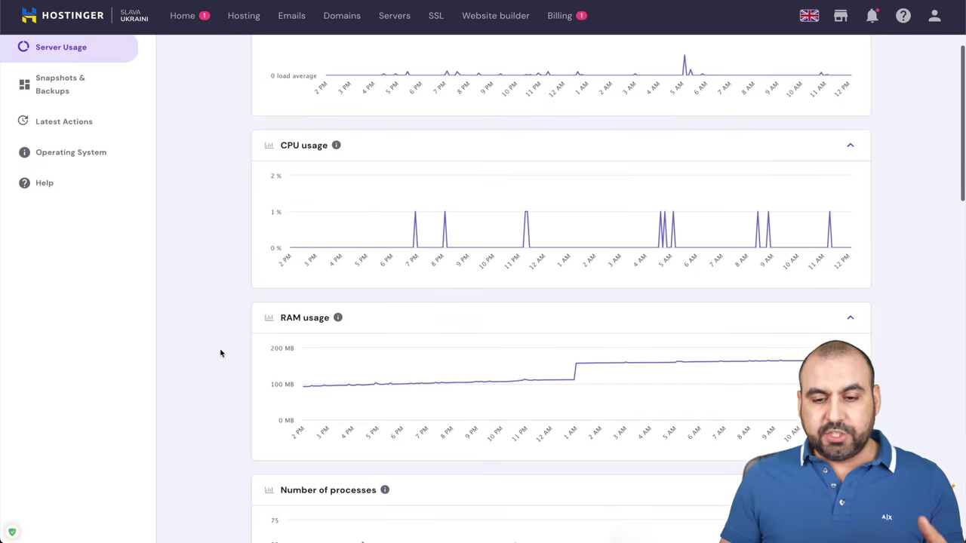
scroll(220, 354, "up", 5)
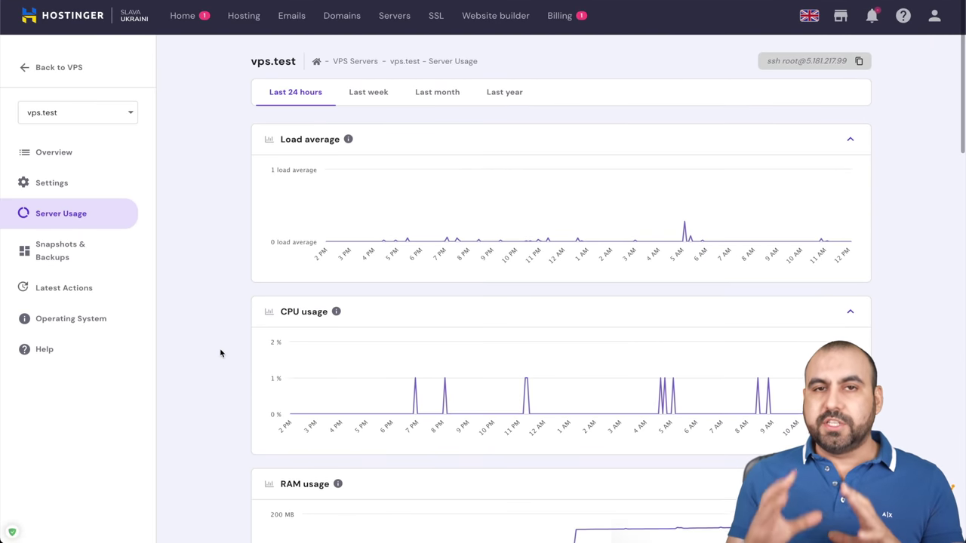
left_click(68, 252)
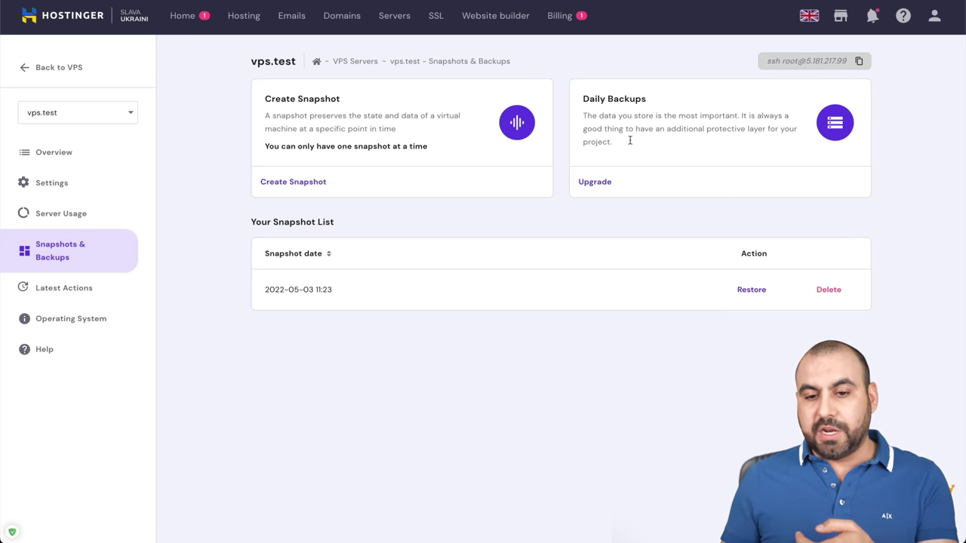
Check the Latest Actions history and bring up the OS-only templates under Operating System
left_click(87, 297)
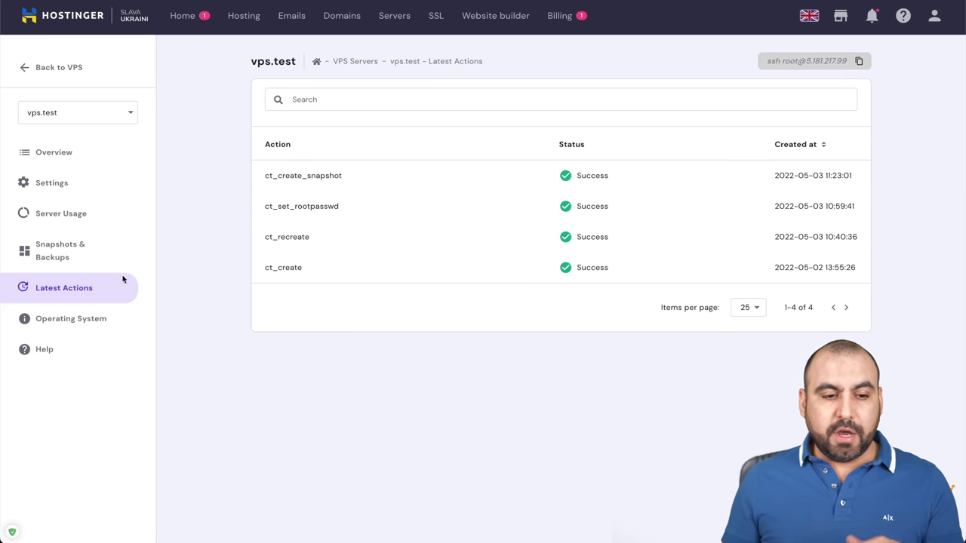
left_click(100, 321)
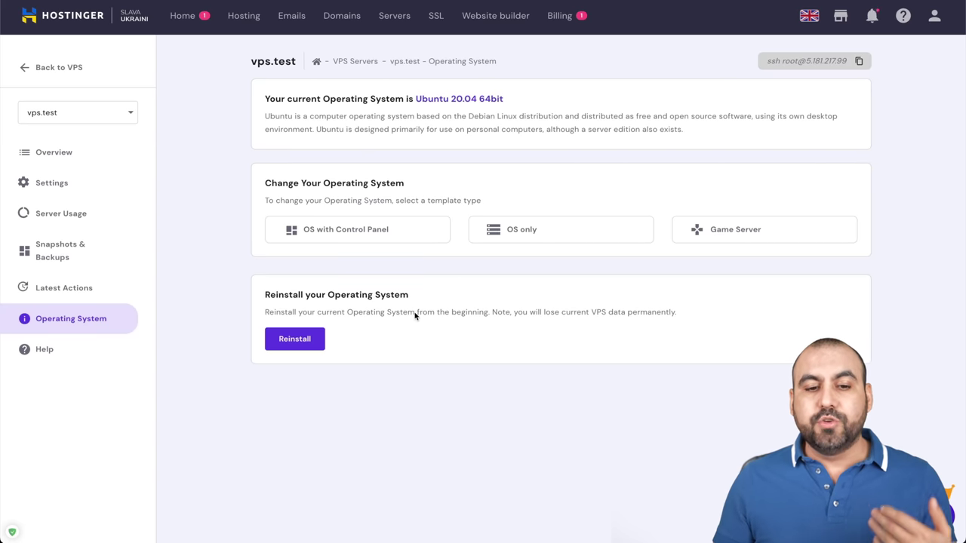
left_click(534, 237)
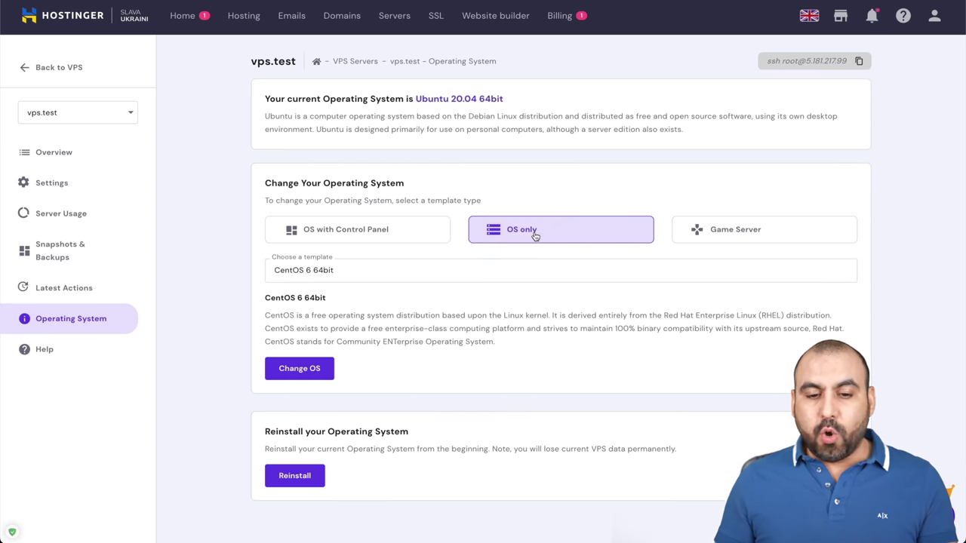
Browse the OS template list and close it without changing the operating system
left_click(404, 275)
scroll(408, 367, "down", 10)
scroll(408, 367, "up", 10)
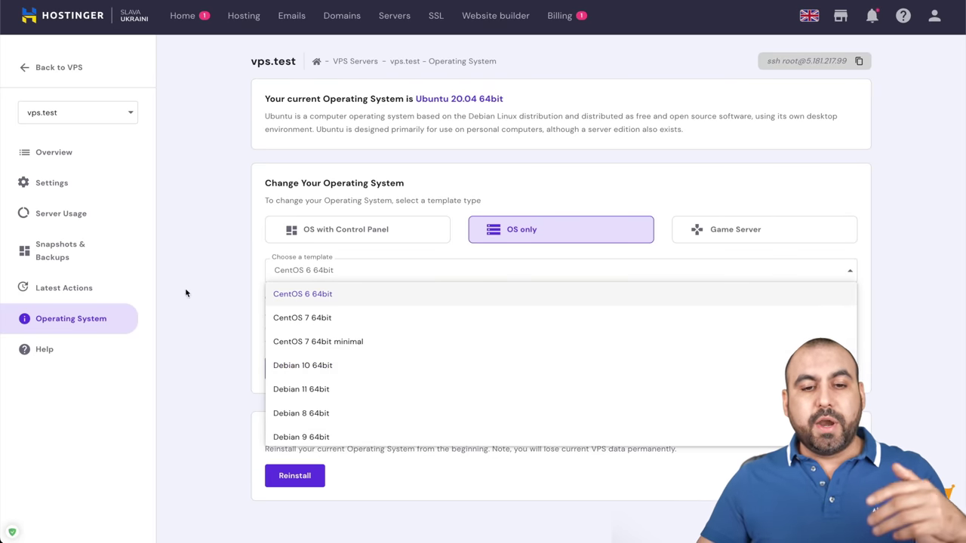
left_click(186, 242)
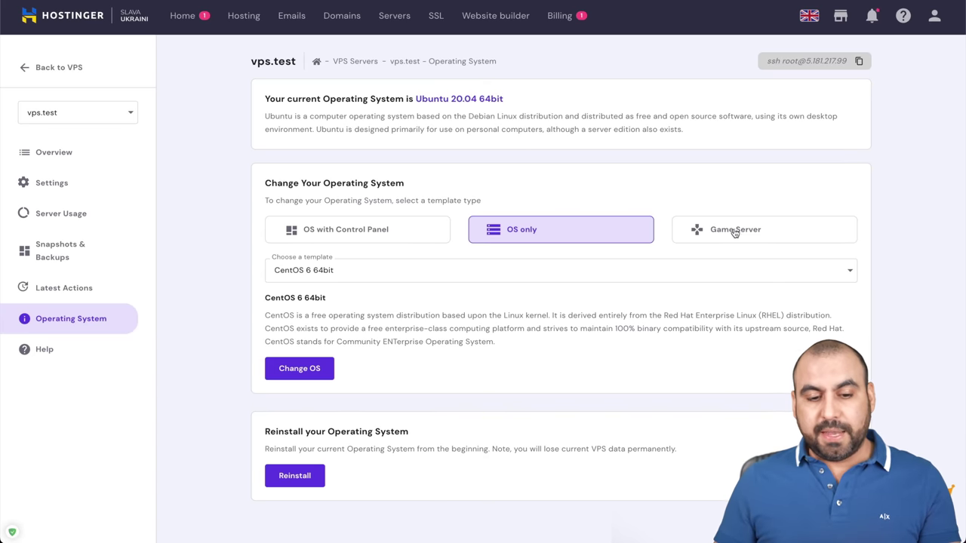
scroll(533, 362, "down", 1)
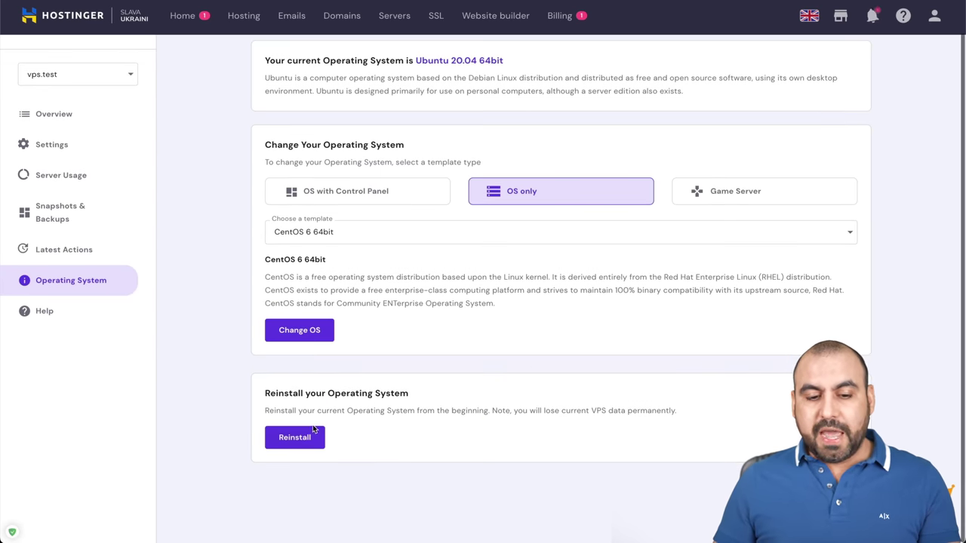
scroll(317, 441, "up", 1)
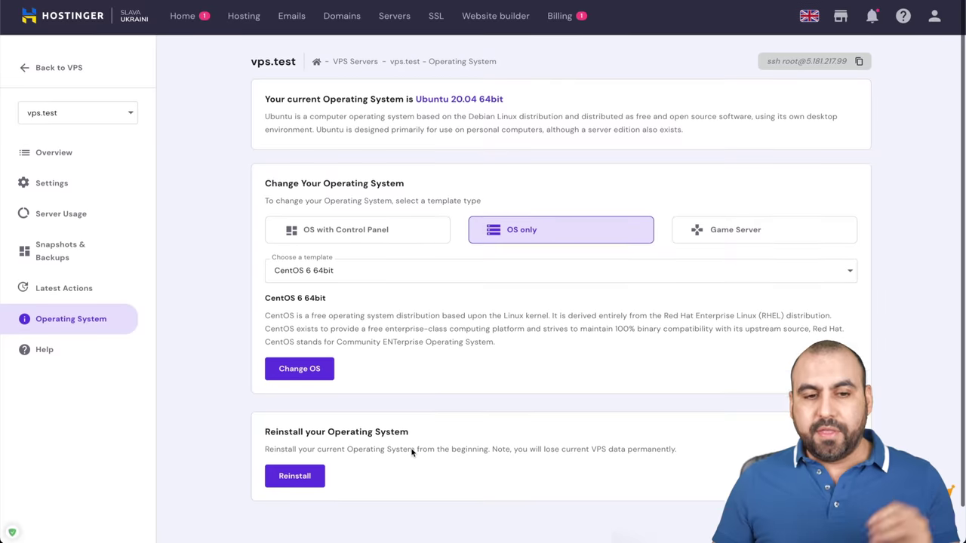
Copy the IP address 5.181.217.99 from the Overview and start adding a server in ServerAvatar
left_click(62, 164)
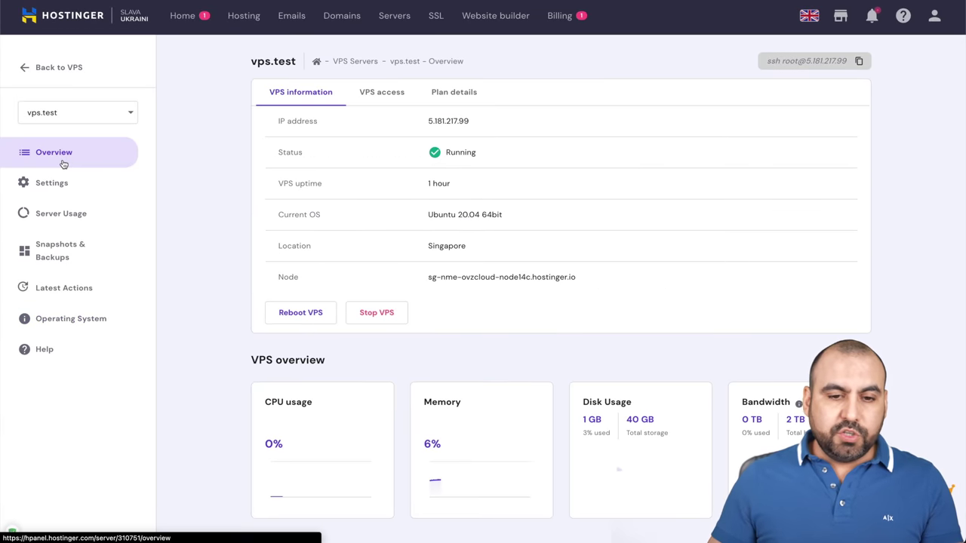
double_click(450, 121)
key("ctrl+c")
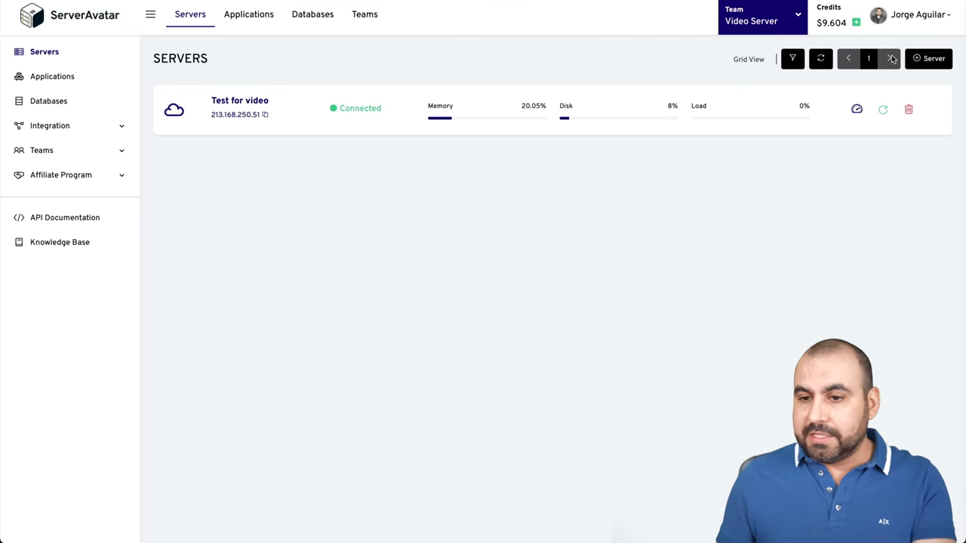
left_click(926, 59)
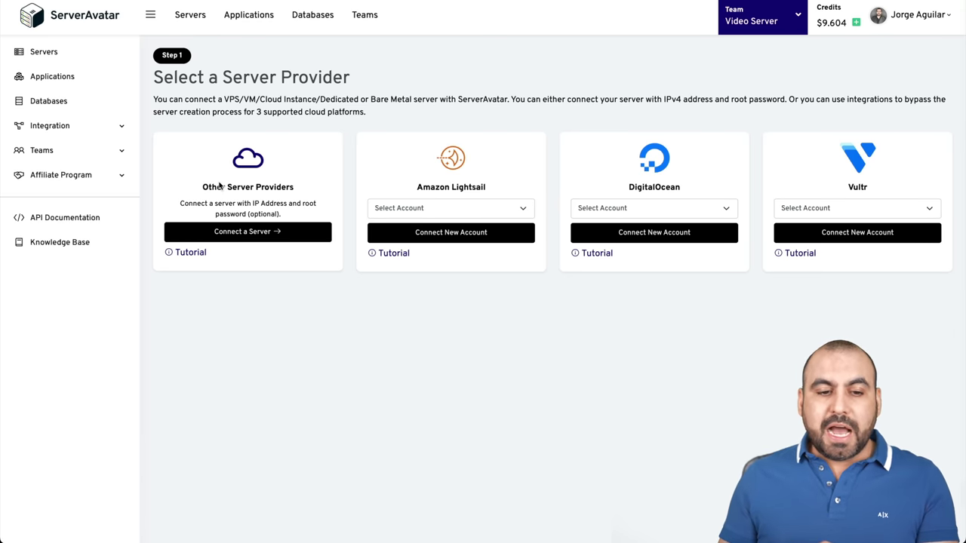
Choose Other Server Providers, noting the IP requirement, and open the manual connection form
left_click_drag(204, 186, 297, 190)
left_click(256, 187)
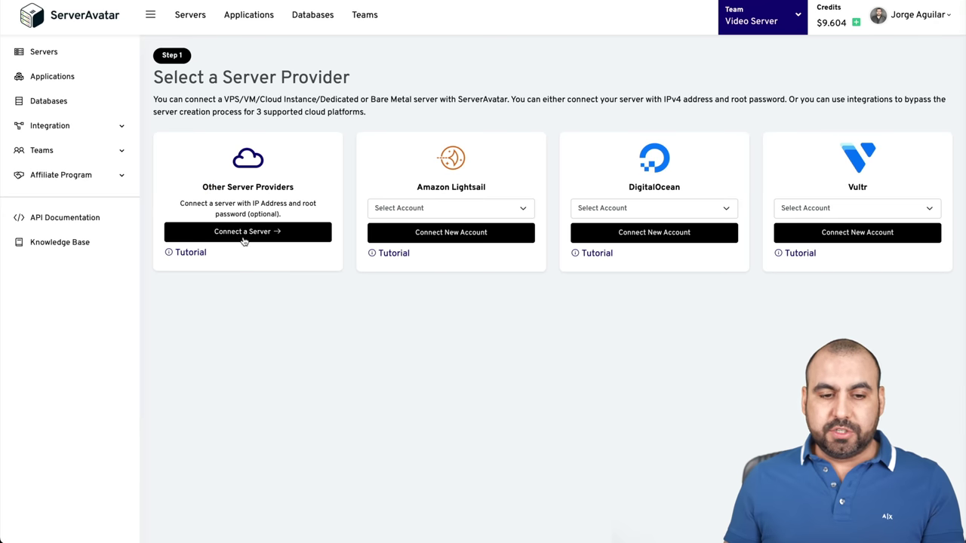
left_click_drag(252, 203, 287, 203)
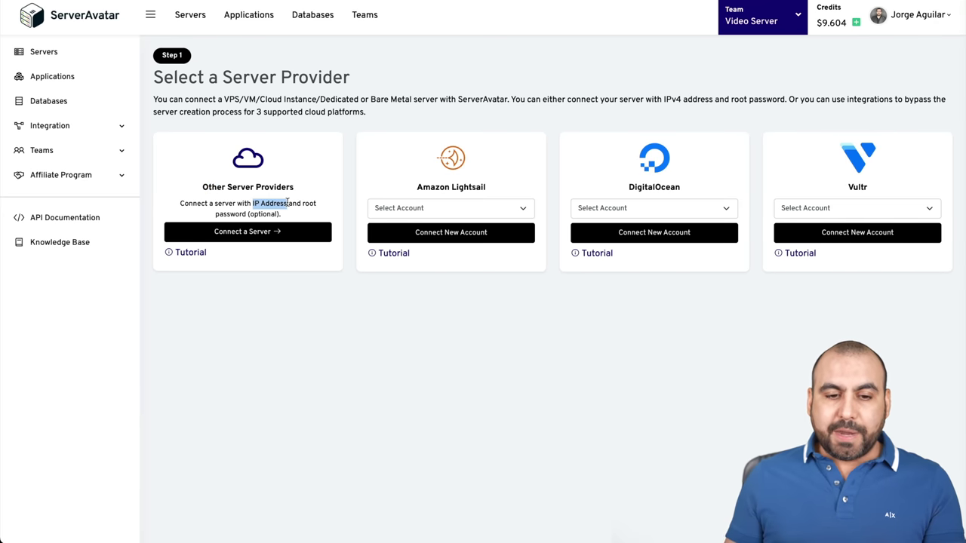
left_click(312, 217)
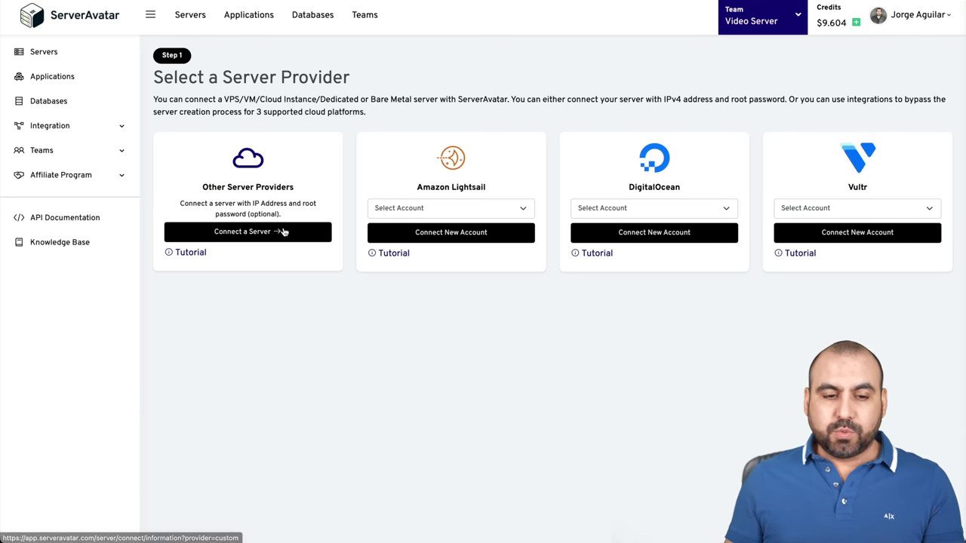
left_click(286, 232)
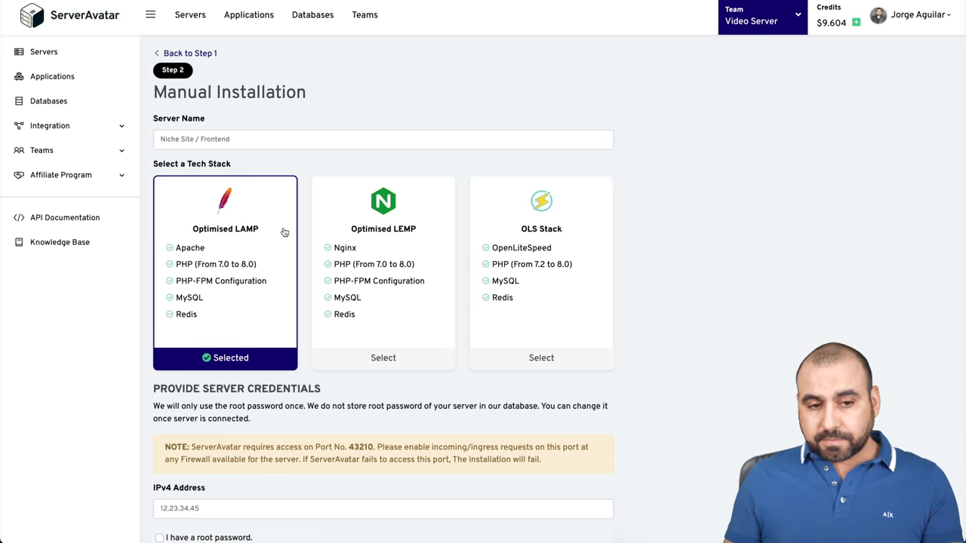
Name the server 'Hostinger VPS' and select the OpenLiteSpeed OLS Stack
left_click(225, 143)
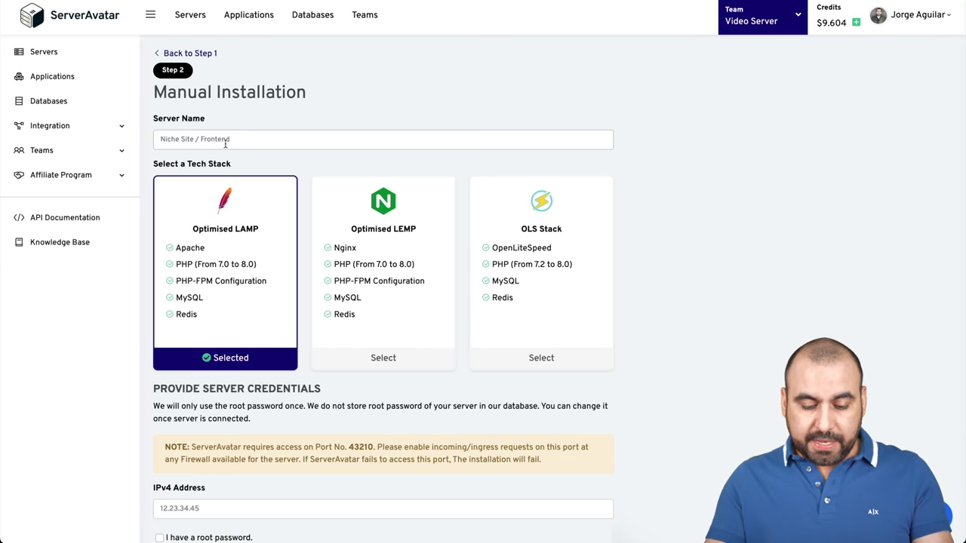
type("Hostinger VPSA")
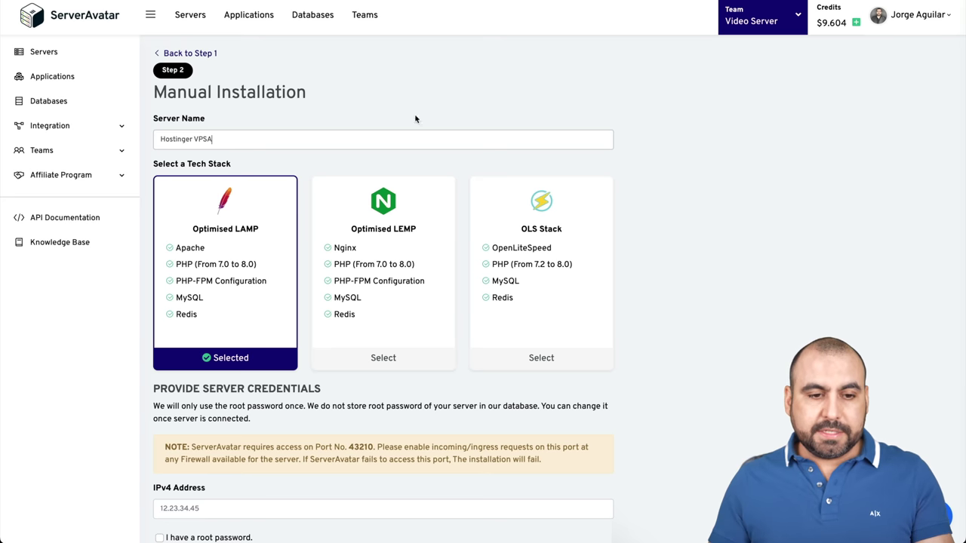
key("BackSpace")
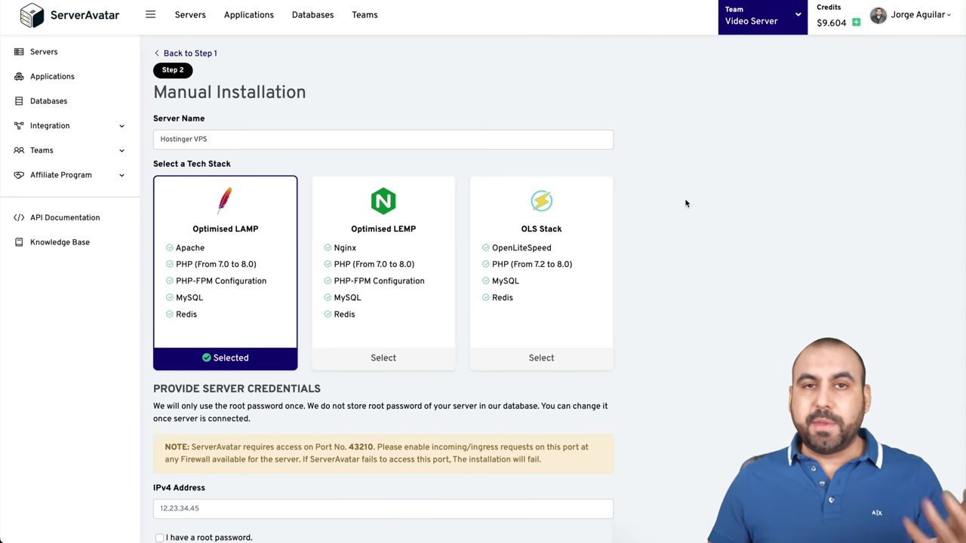
scroll(687, 203, "down", 1)
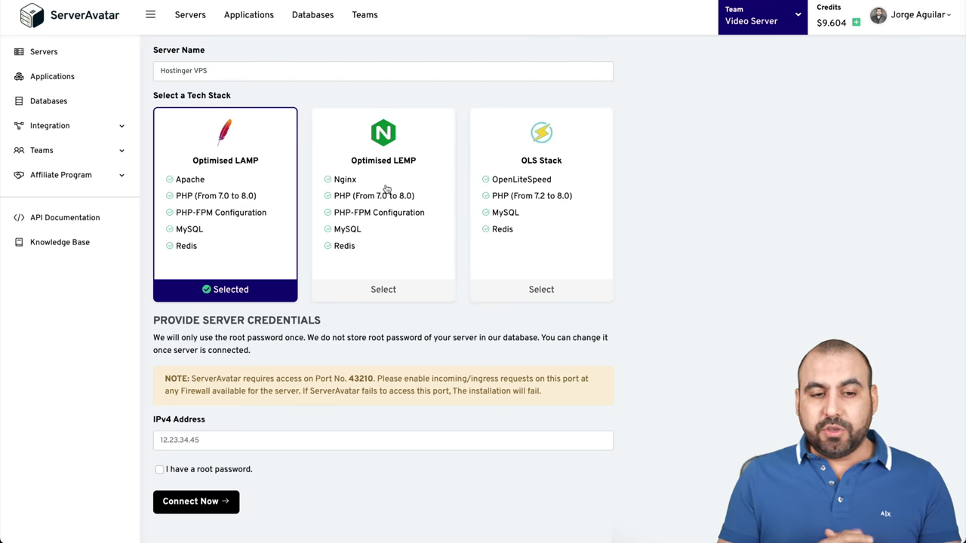
left_click(510, 192)
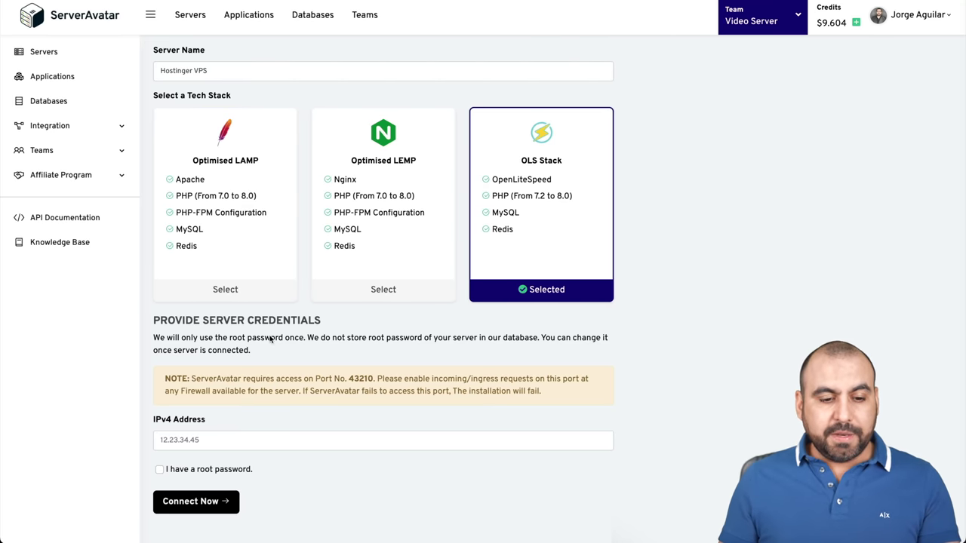
Paste IP 5.181.217.99, enter the root password, and submit the connection
left_click(199, 445)
key("ctrl+v")
scroll(351, 436, "down", 1)
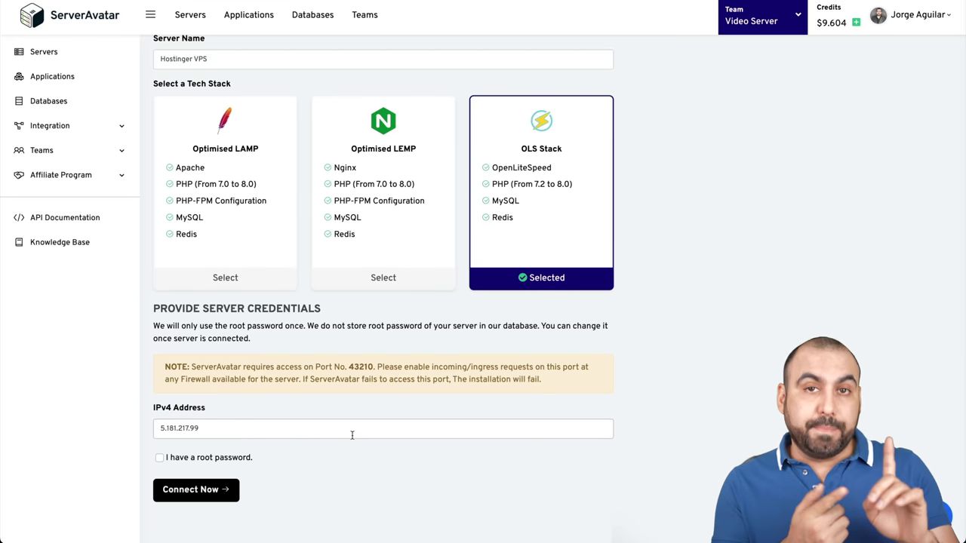
left_click(183, 459)
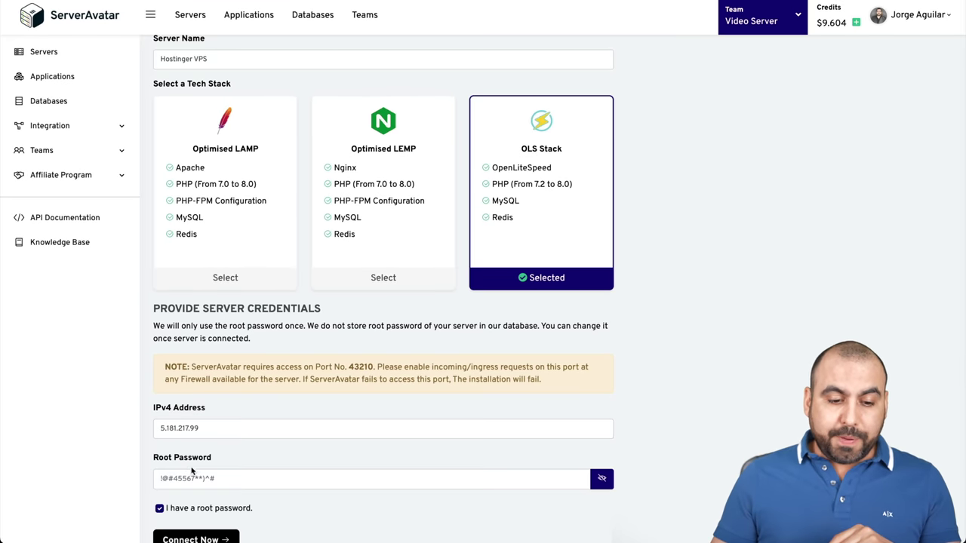
left_click(201, 477)
key("Escape")
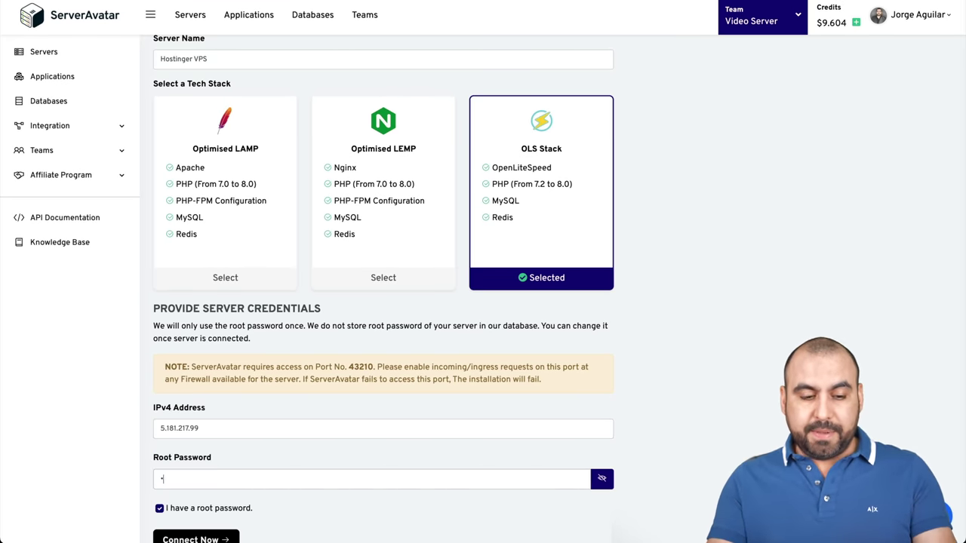
type("************")
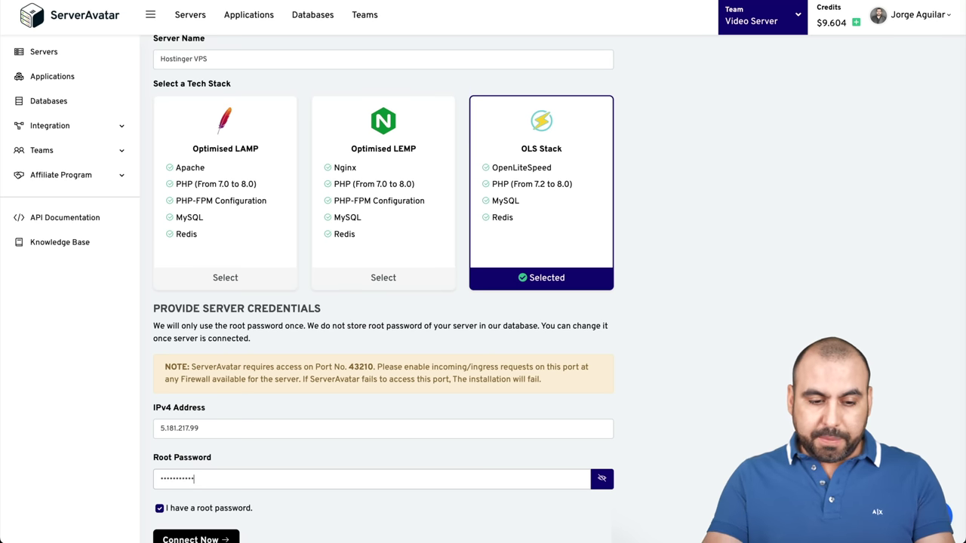
scroll(198, 495, "down", 1)
left_click(196, 491)
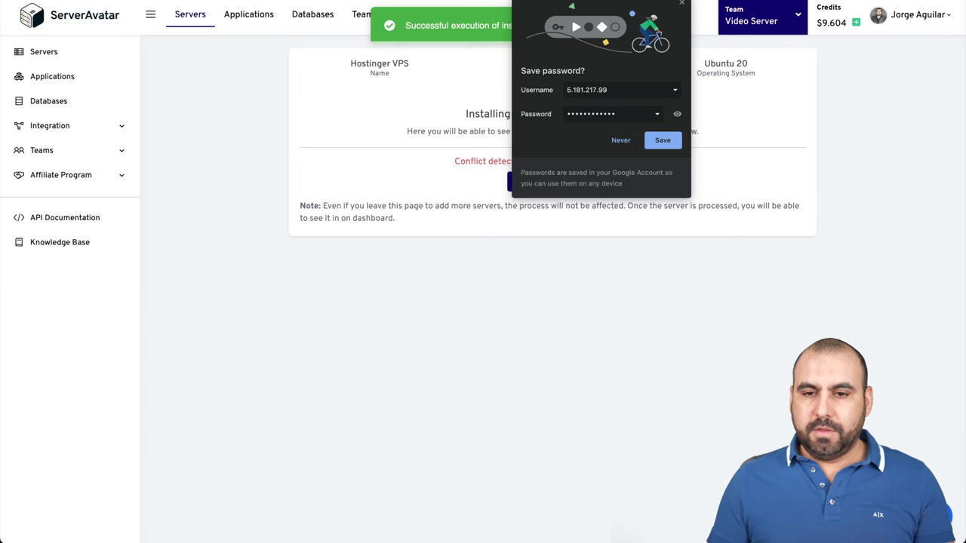
Dismiss the save-password prompt, note the conflict asking for a clean server, and return to Hostinger
left_click(682, 3)
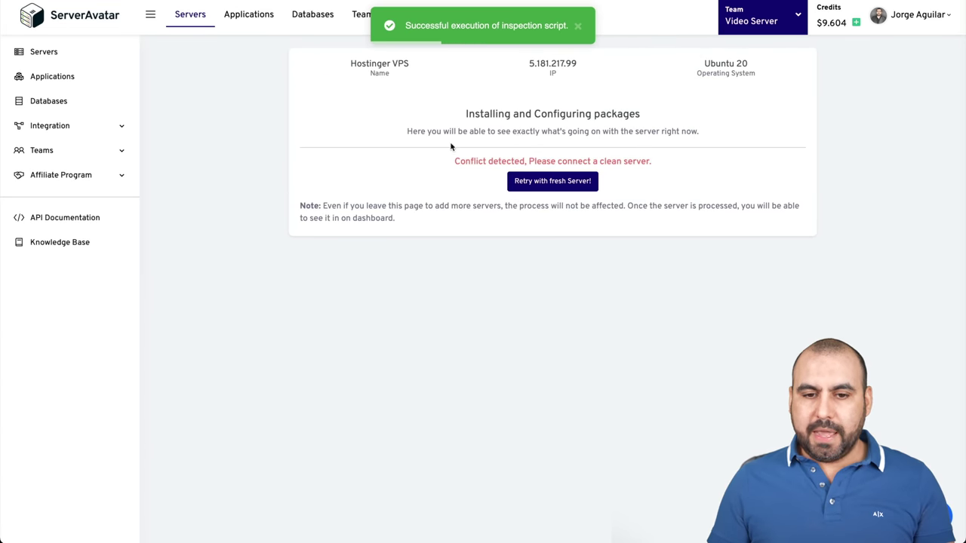
left_click_drag(453, 161, 654, 161)
left_click(641, 162)
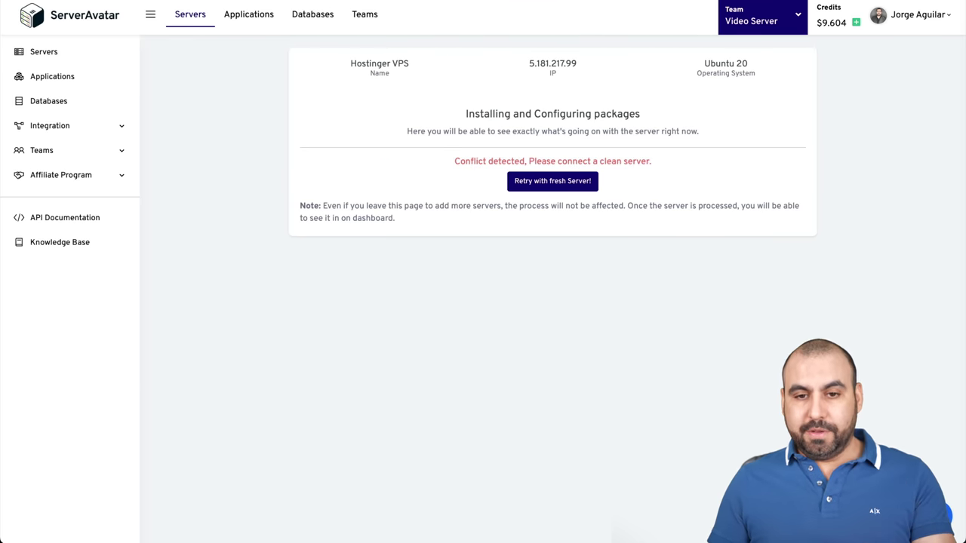
key("ctrl+Tab")
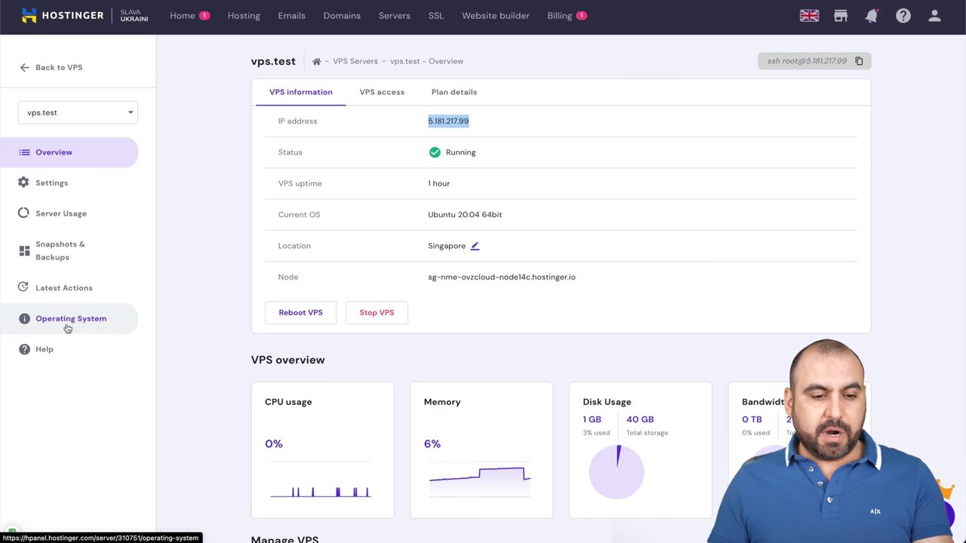
Select the Ubuntu 18.04 64bit minimal template among the OS-only templates
left_click(69, 328)
left_click(557, 236)
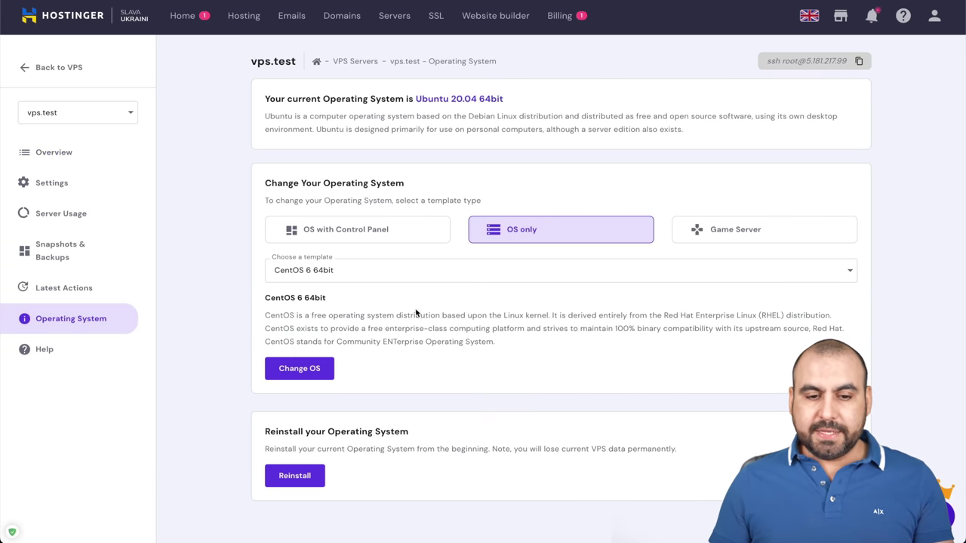
left_click(386, 276)
scroll(389, 365, "down", 5)
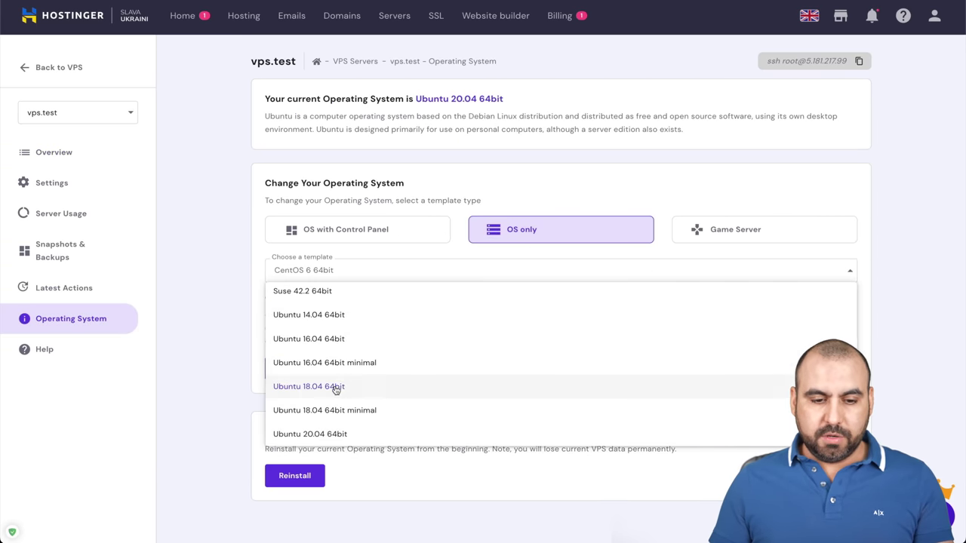
left_click(372, 411)
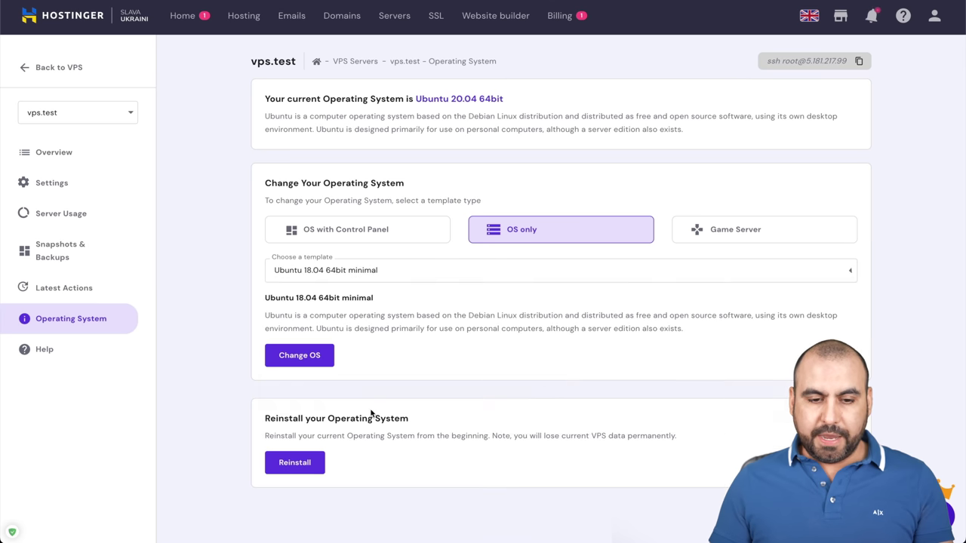
Confirm the OS change, accepting all files will be deleted, and check 'minimal' in the OS name
left_click(317, 358)
left_click(457, 286)
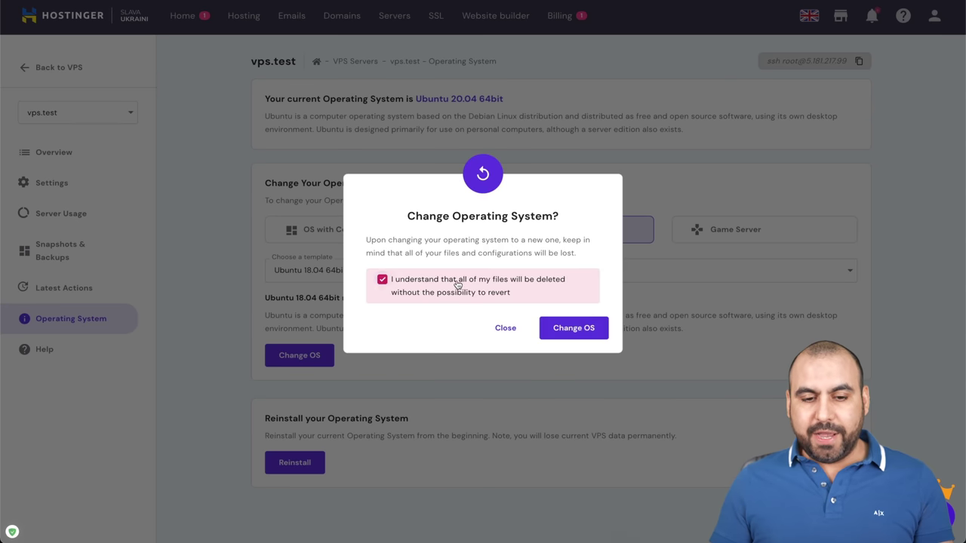
left_click(576, 328)
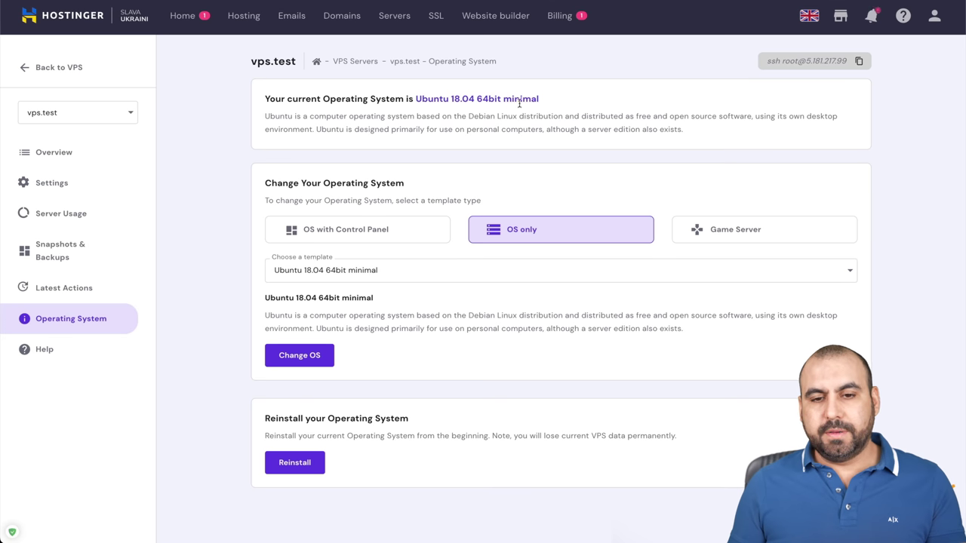
left_click_drag(504, 101, 556, 102)
left_click(556, 102)
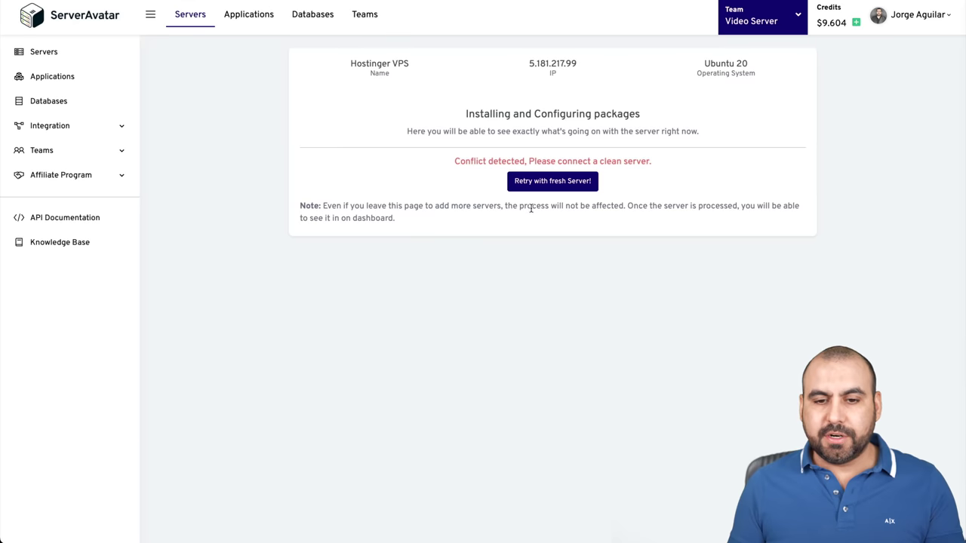
Retry with a fresh server, choose the OLS Stack, and name it 'Hostinger VPS'
left_click(565, 185)
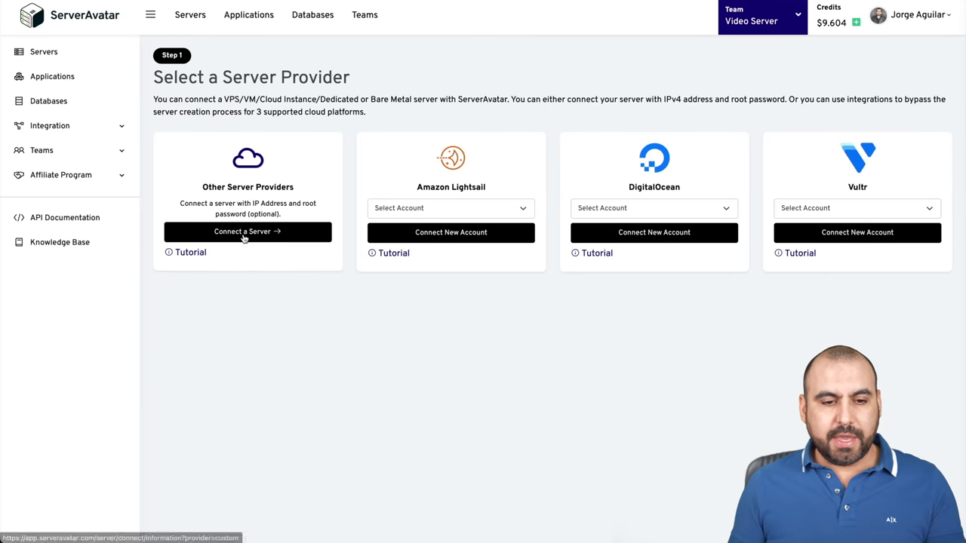
left_click(243, 231)
scroll(259, 339, "down", 2)
left_click(569, 175)
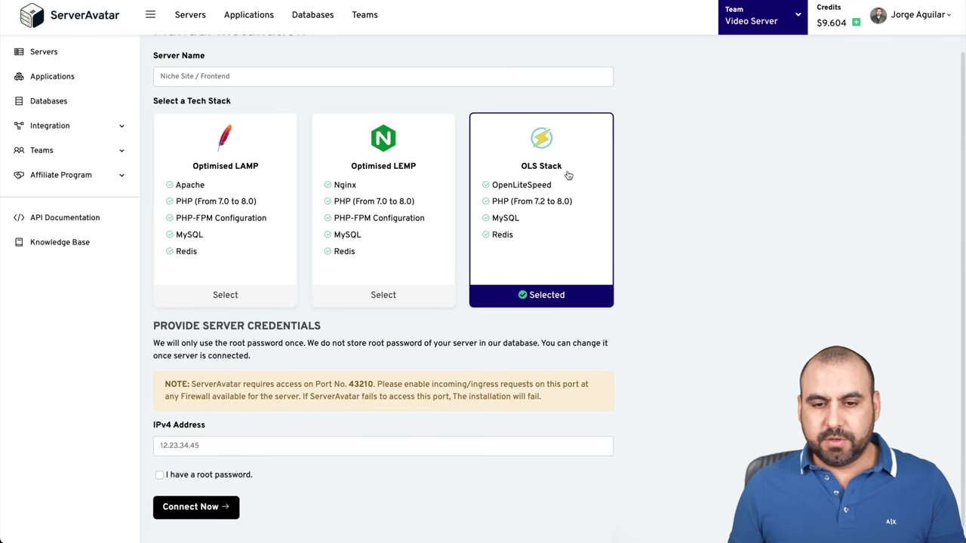
scroll(242, 196, "up", 2)
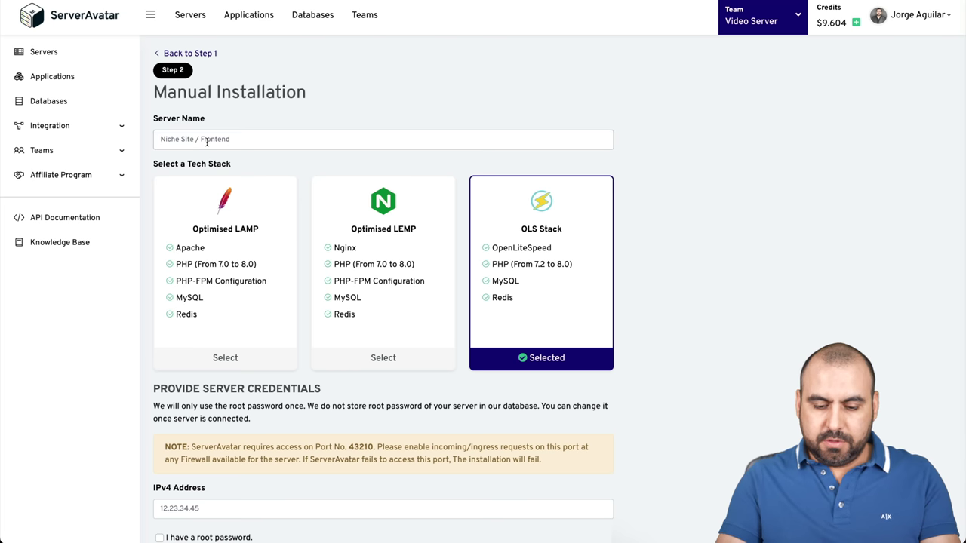
left_click(206, 142)
type("Hostinger VPS")
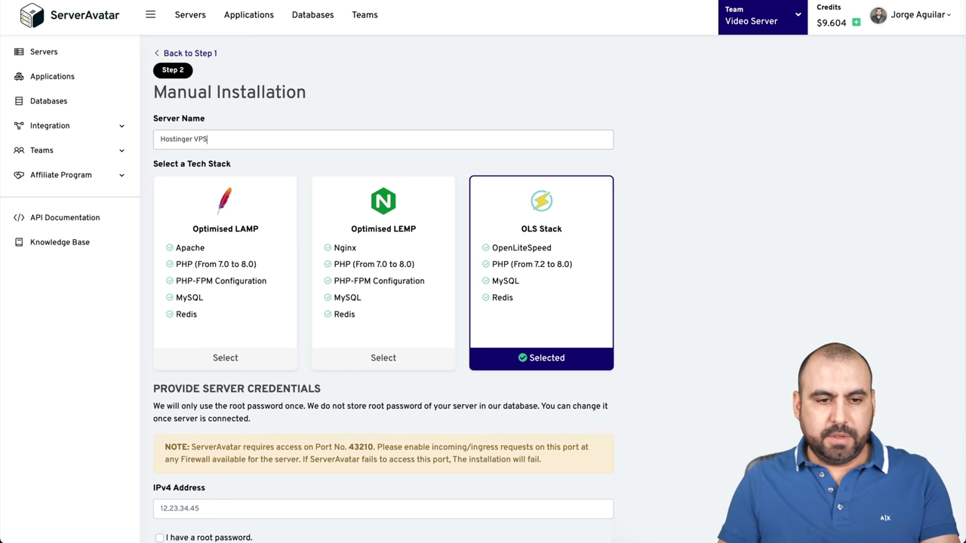
Paste IP 5.181.217.99, enter the root password, and connect to start installation
scroll(188, 271, "down", 2)
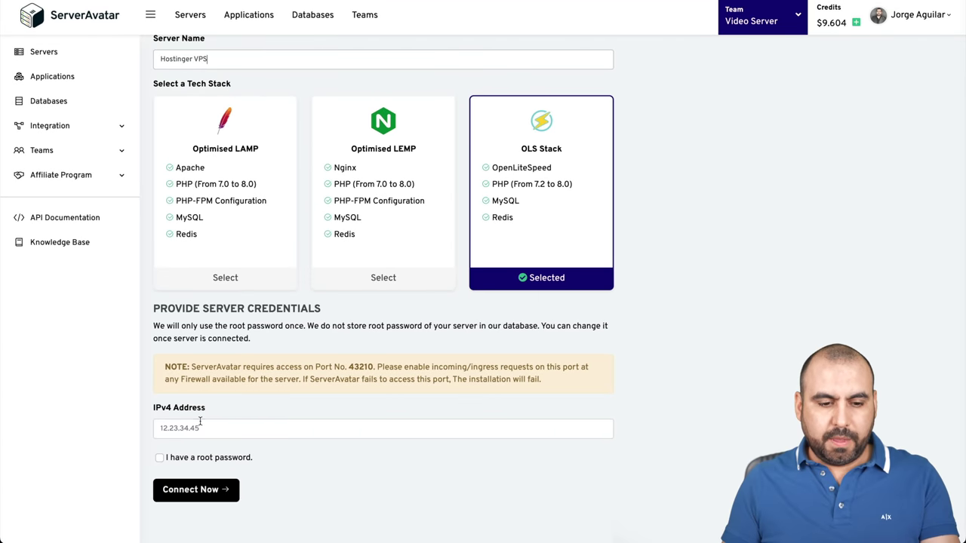
left_click(201, 427)
type("5.181.217.99")
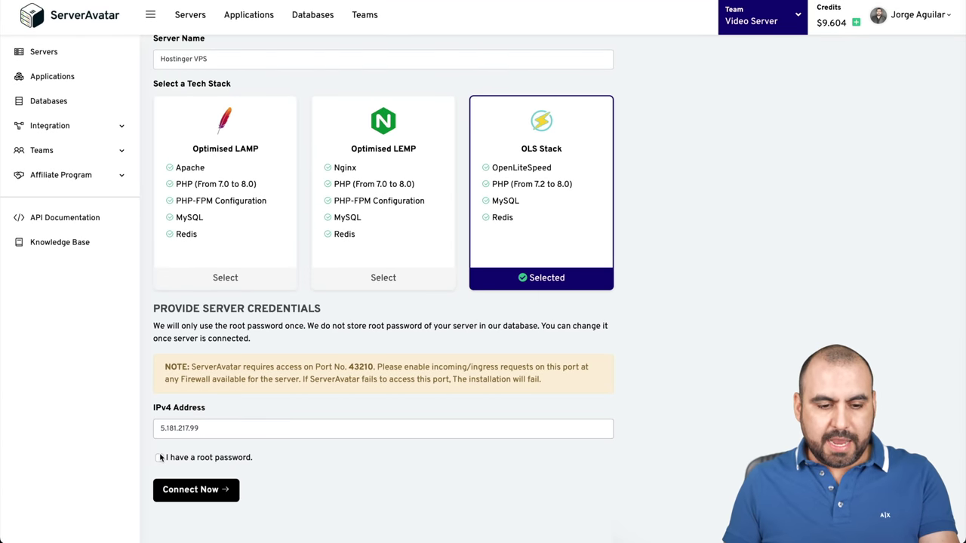
left_click(160, 457)
left_click(215, 475)
key("ctrl+v")
scroll(219, 453, "down", 1)
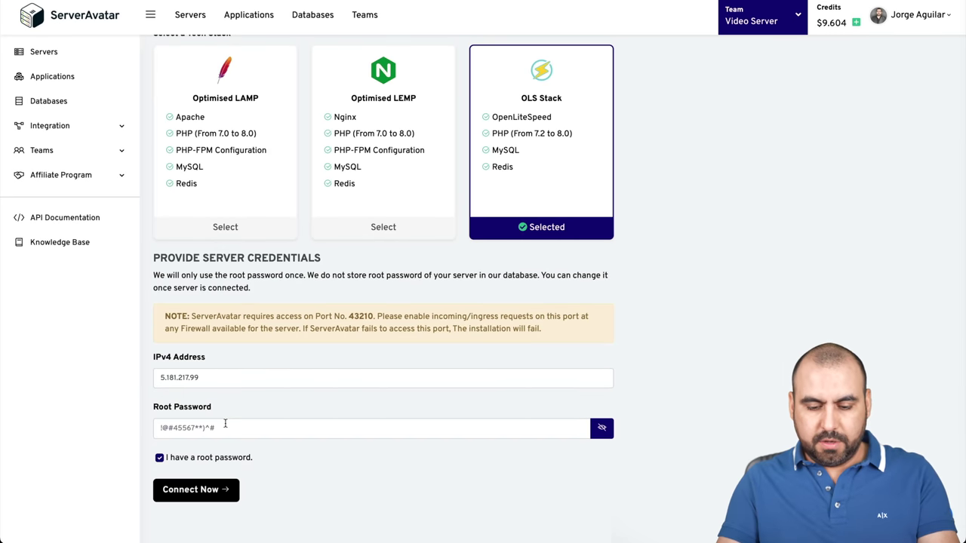
left_click(225, 424)
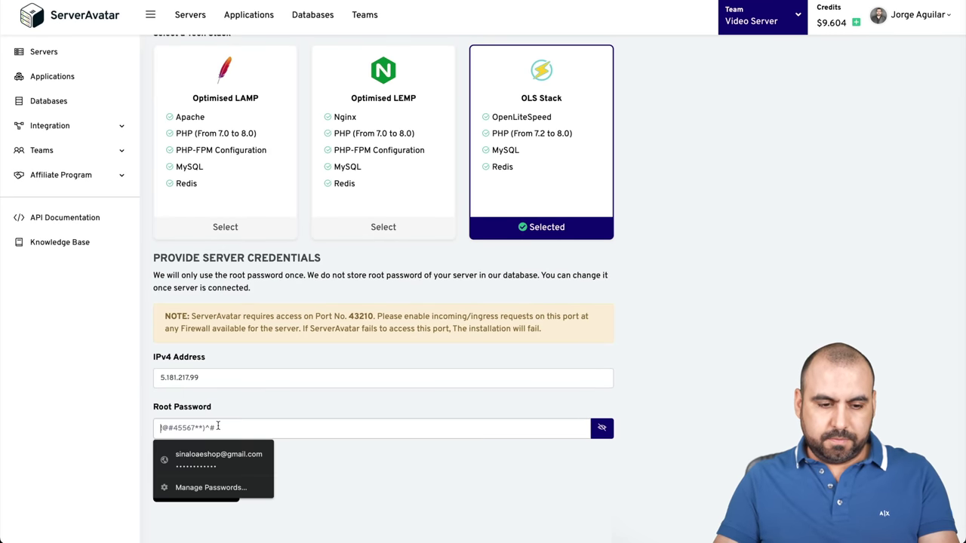
key("ctrl+a")
type("!")
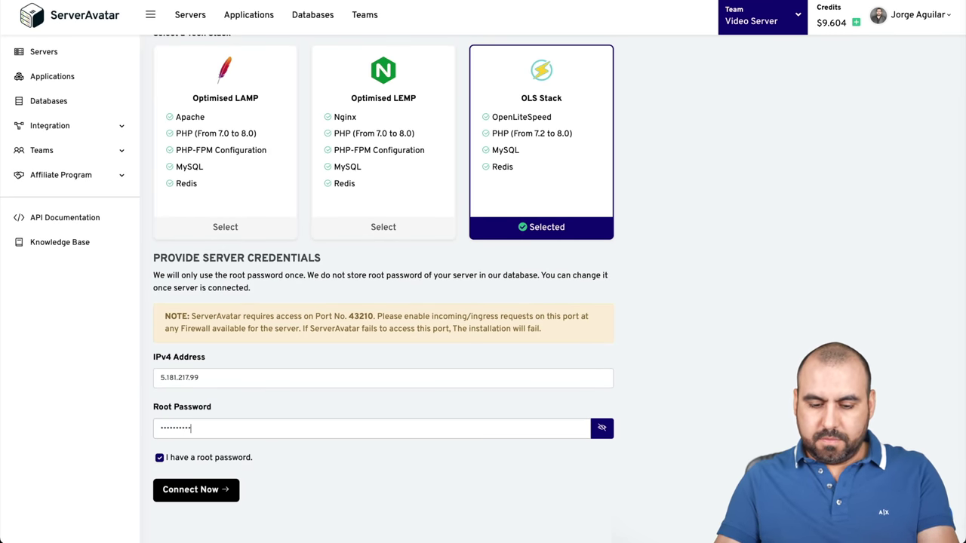
left_click(184, 493)
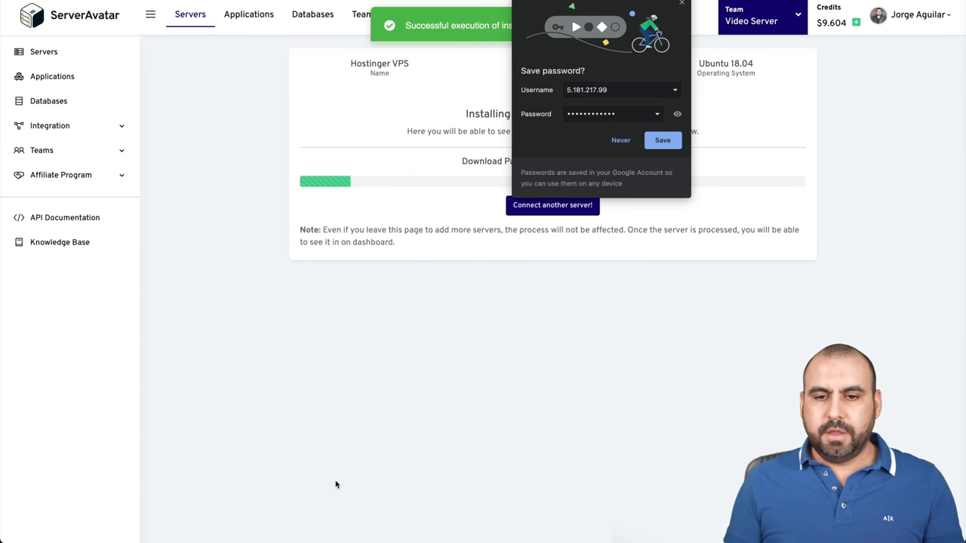
Dismiss the save-password prompt, then open Hostinger VPS's Server Panel from the servers list
left_click(682, 6)
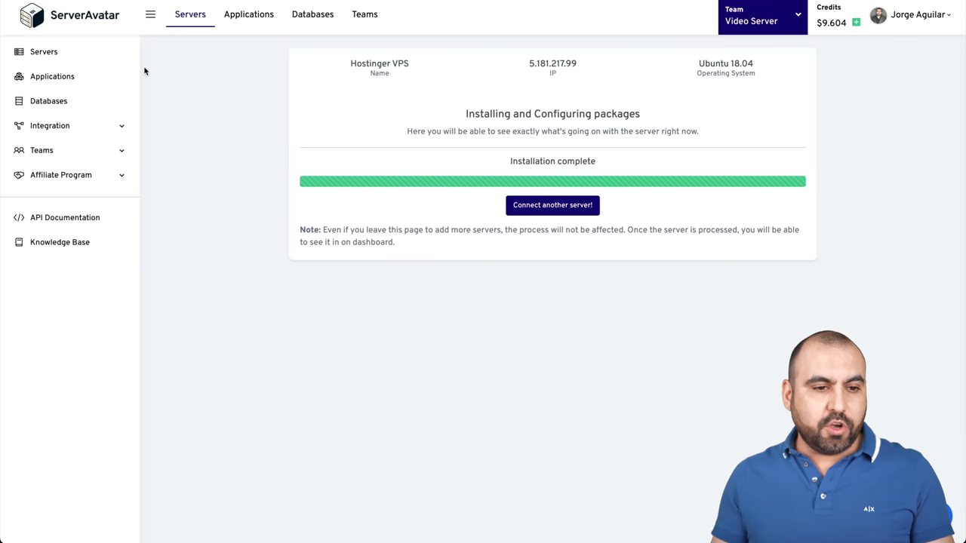
left_click(43, 53)
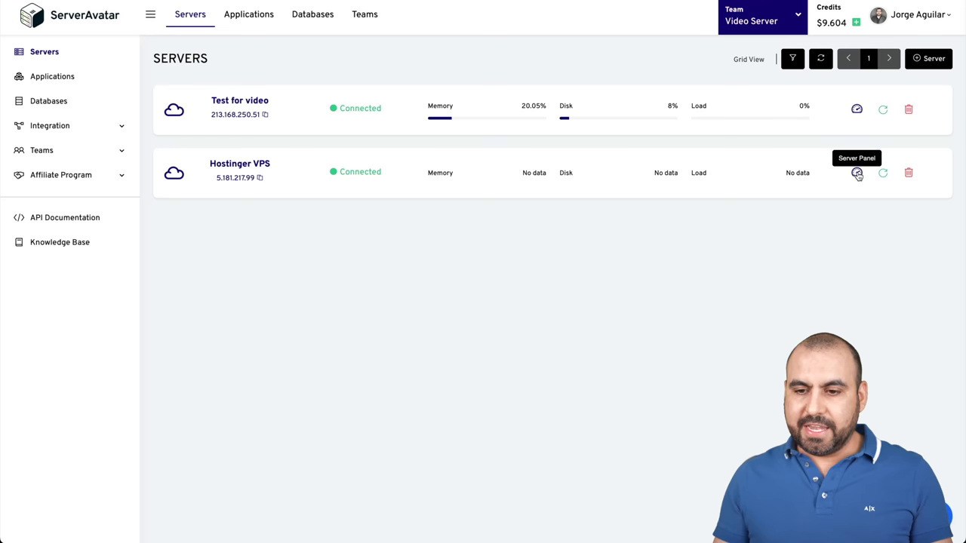
left_click(239, 163)
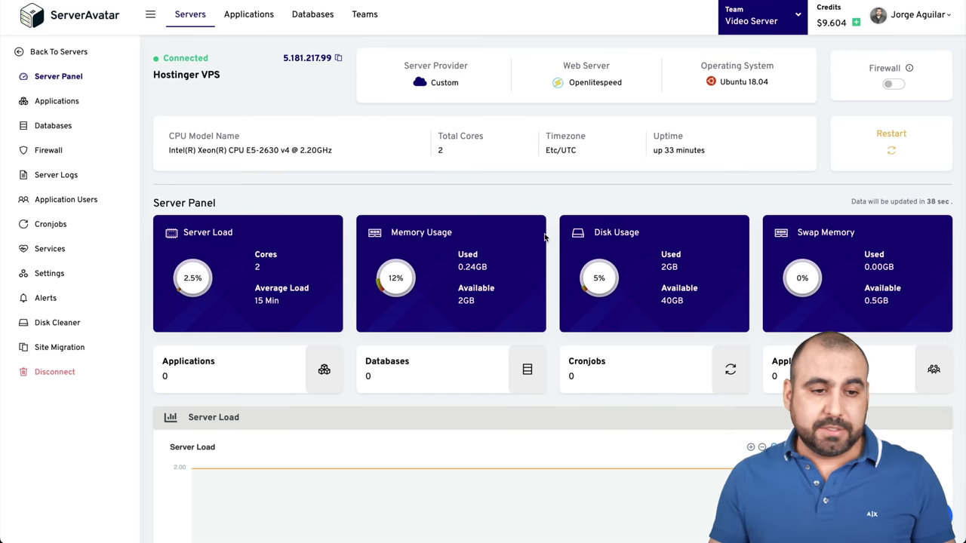
Open the Hostinger VPS server's Applications page, which shows no applications yet
left_click(69, 103)
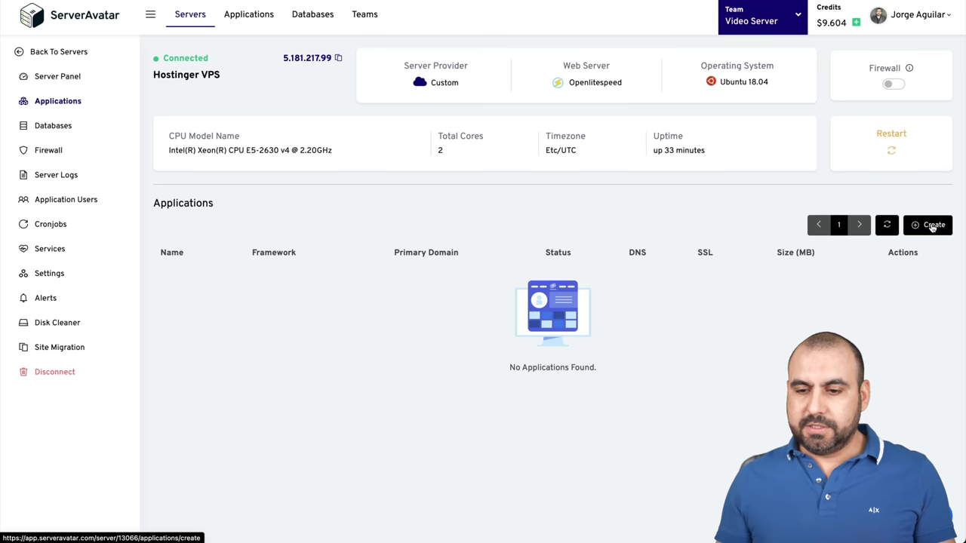
Start a new WordPress application named 'test for Hostinger'
left_click(933, 225)
scroll(347, 283, "down", 2)
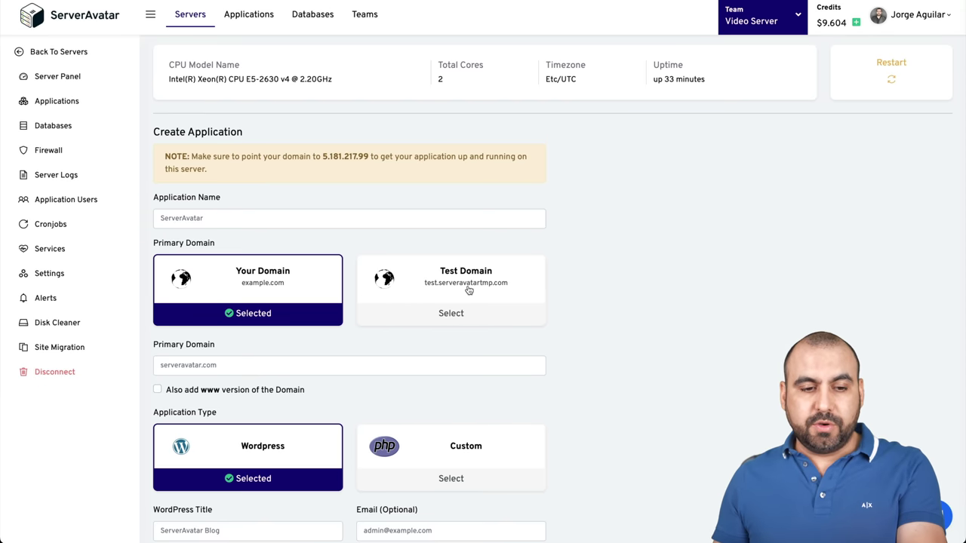
left_click(195, 219)
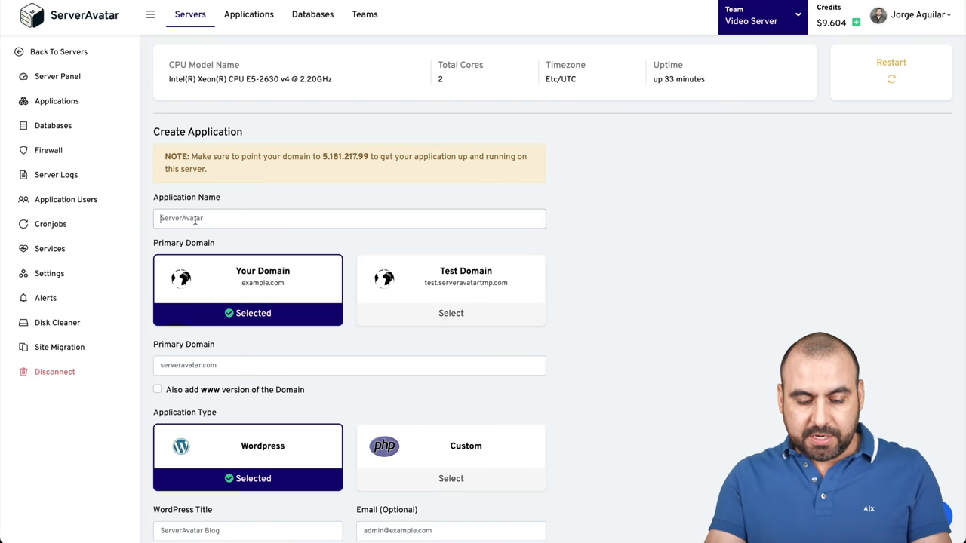
type("test for Hostinge")
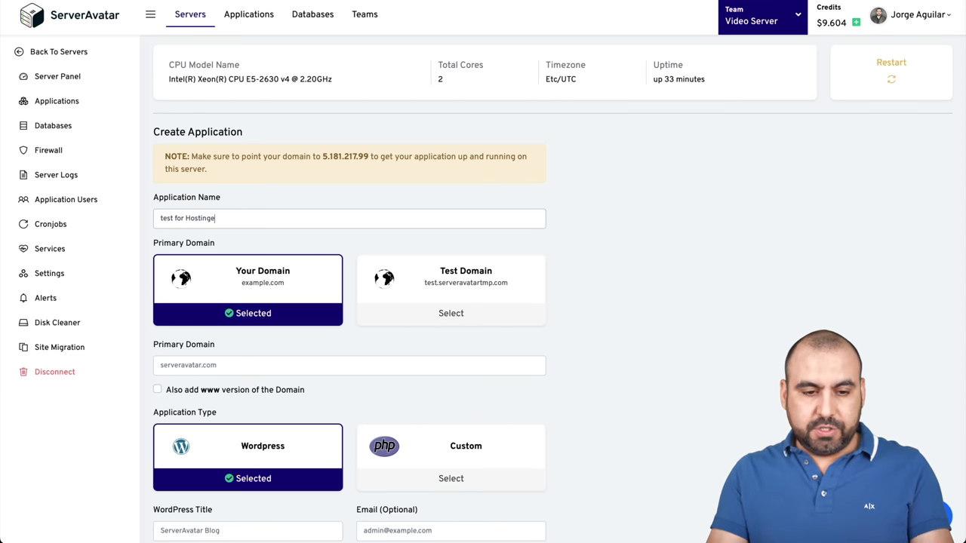
type("r")
Copy the server IP from the note for the primary domain's DNS record
scroll(543, 250, "down", 1)
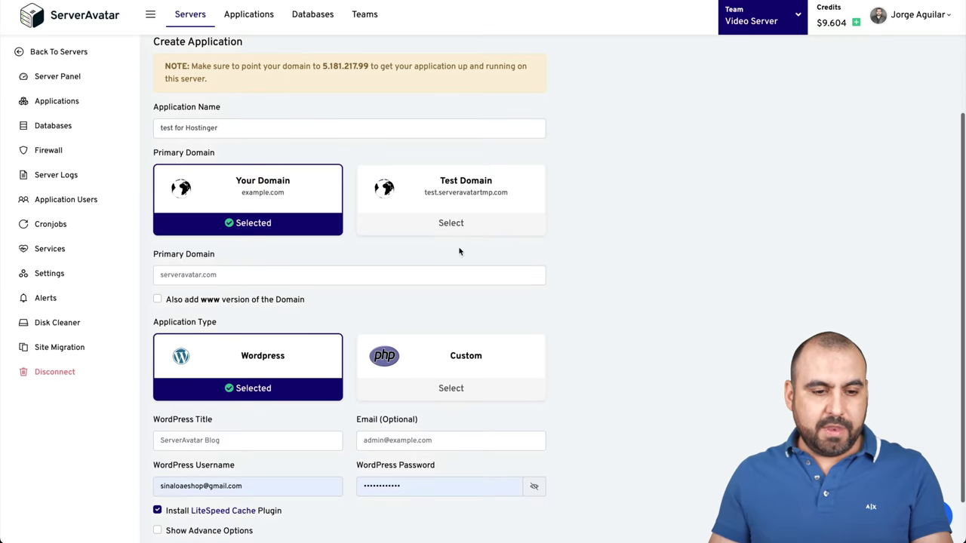
left_click(215, 275)
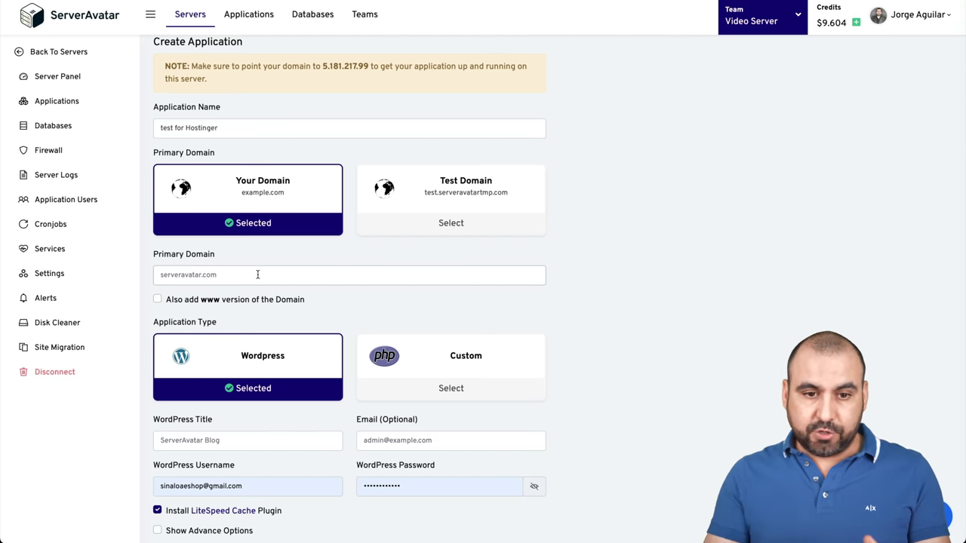
left_click_drag(323, 66, 364, 67)
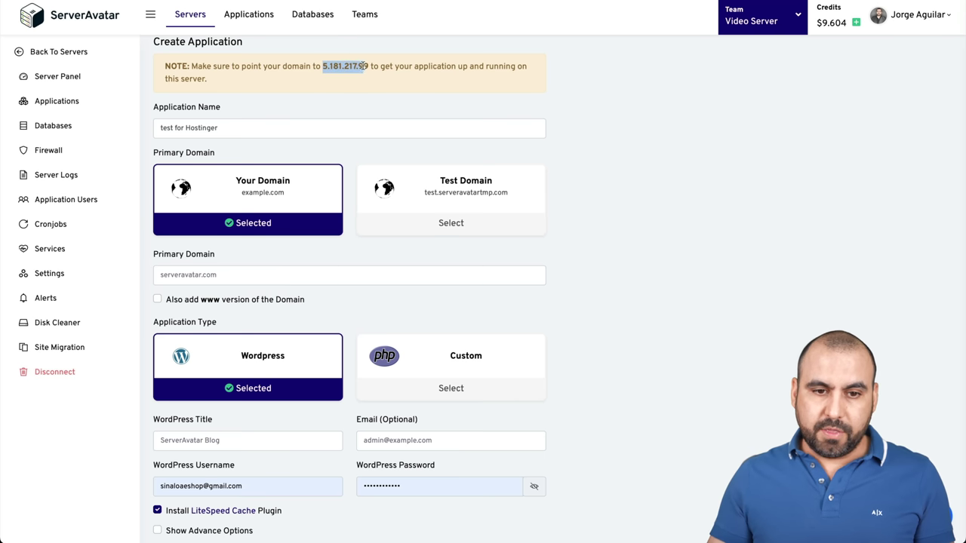
left_click(205, 274)
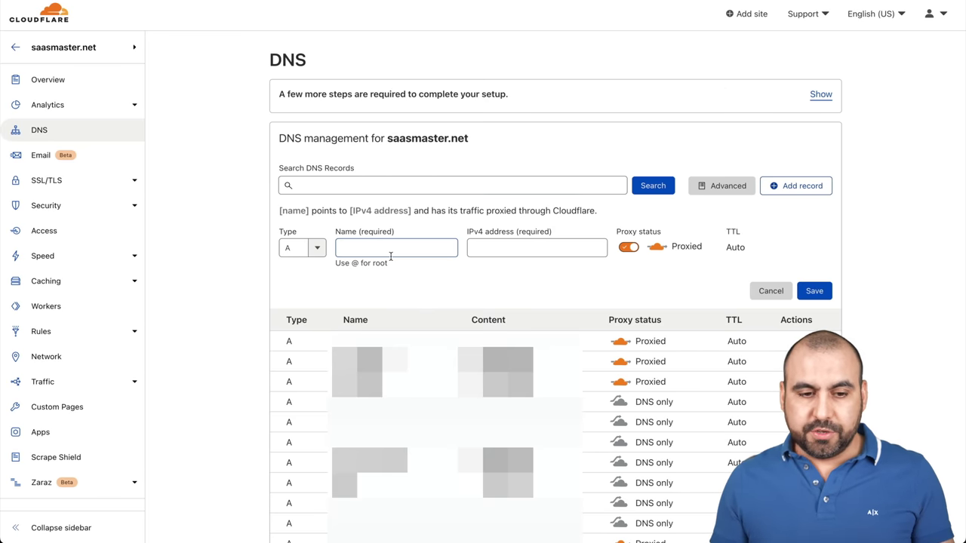
Save an A record named hostingertesting pointing to 5.181.217.99, with proxying turned off
left_click(318, 250)
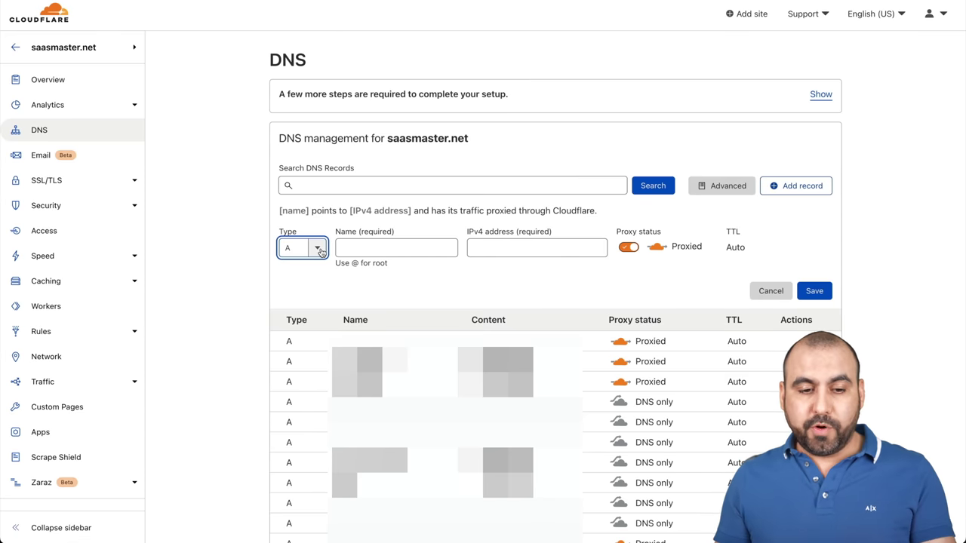
left_click(319, 250)
left_click(400, 249)
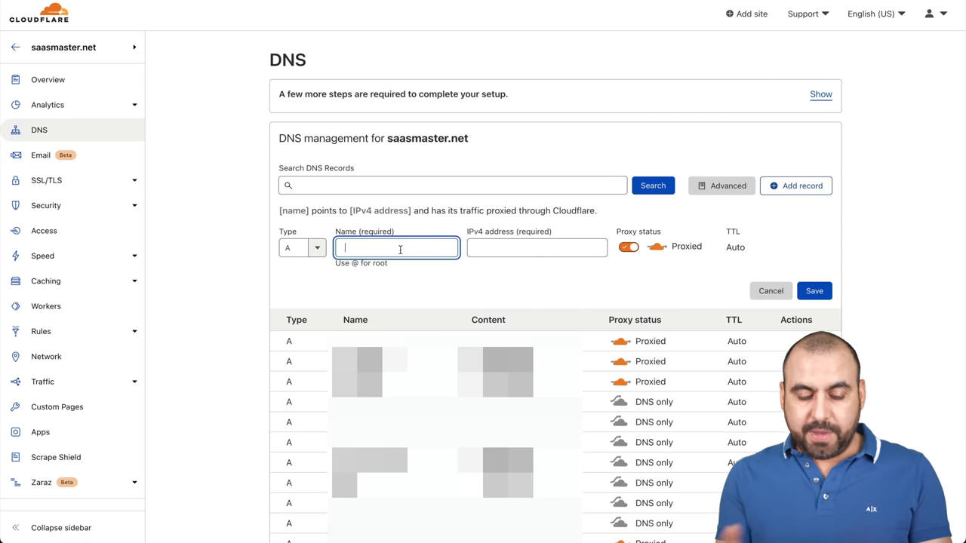
type("hosti")
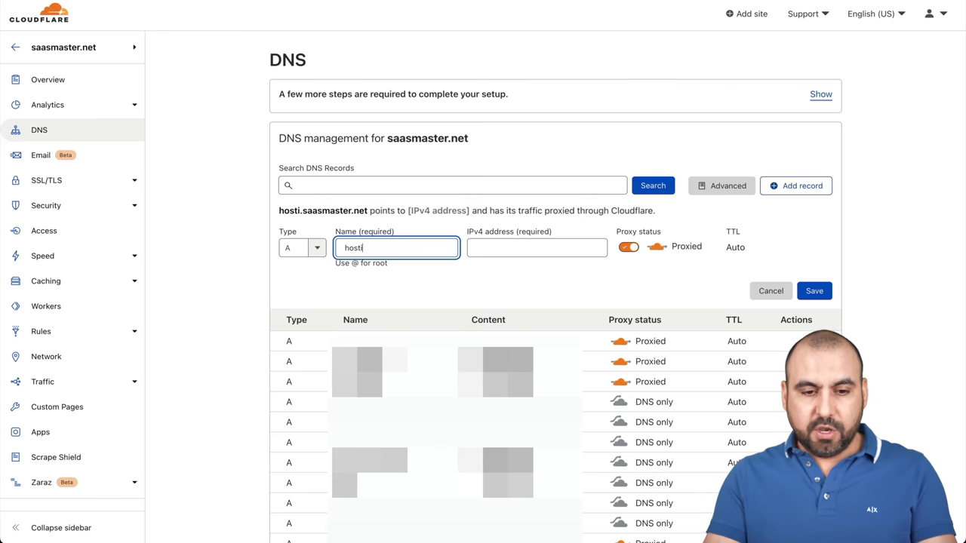
type("ngertesting")
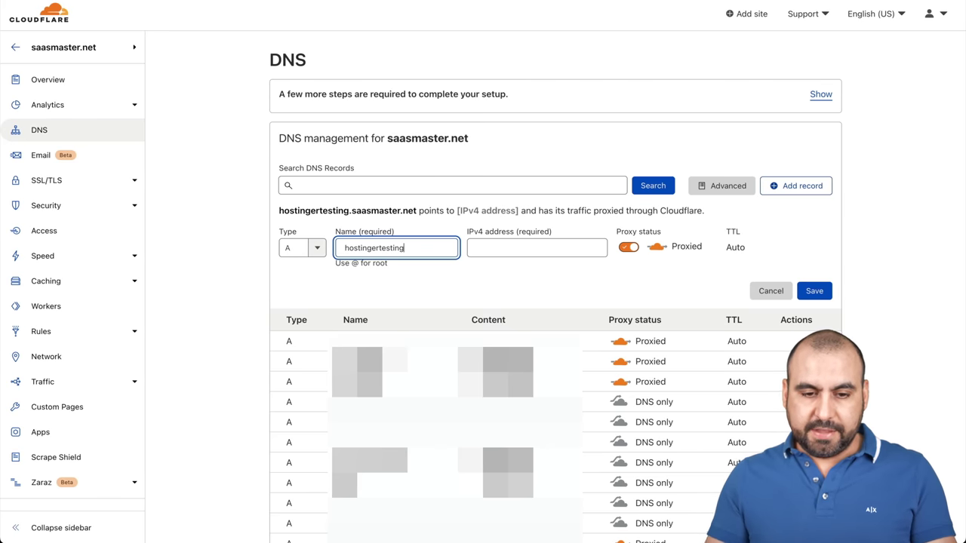
left_click_drag(278, 212, 427, 213)
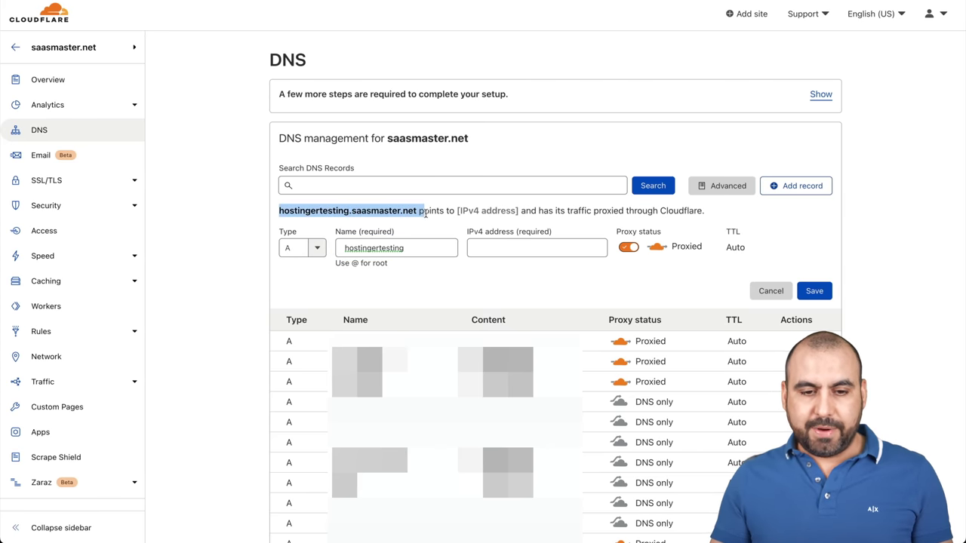
left_click(520, 243)
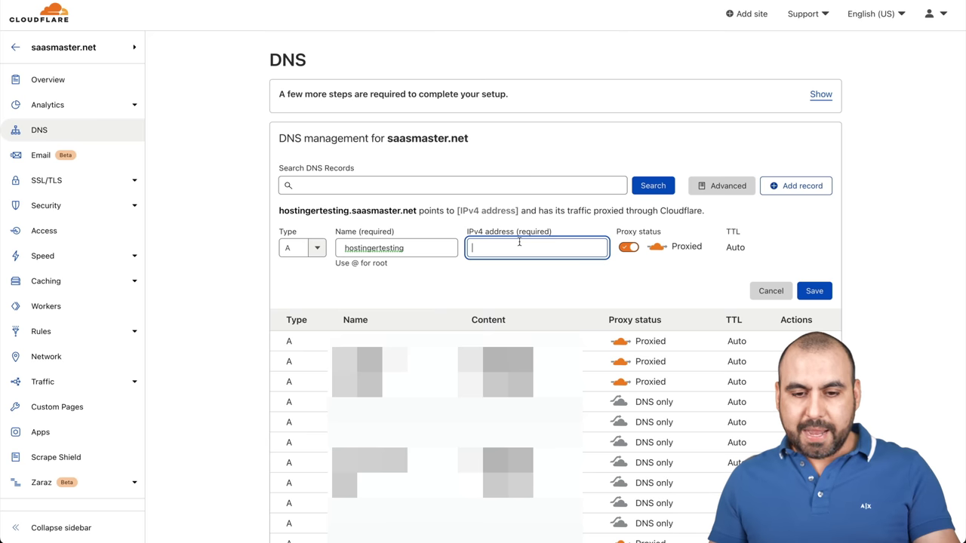
type("5.181.217.99")
left_click(629, 246)
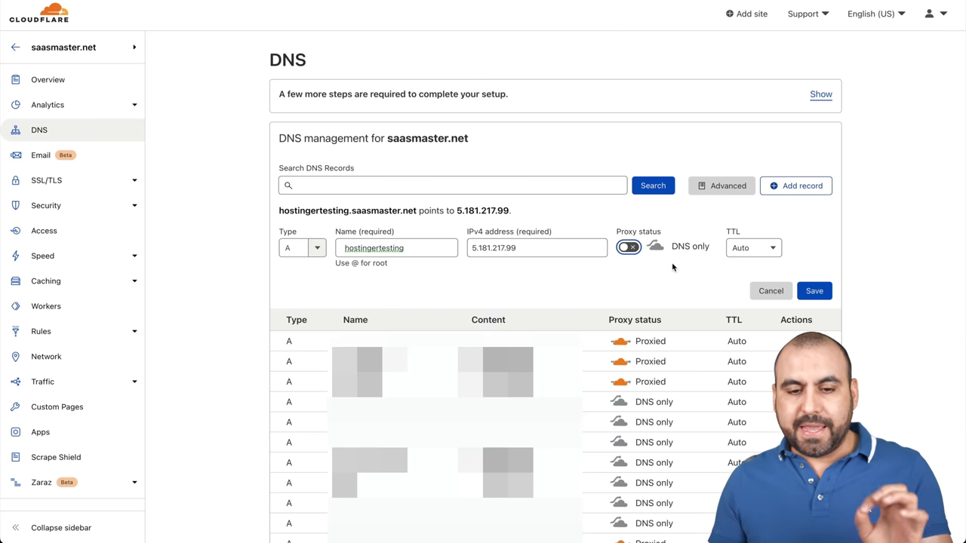
left_click(813, 290)
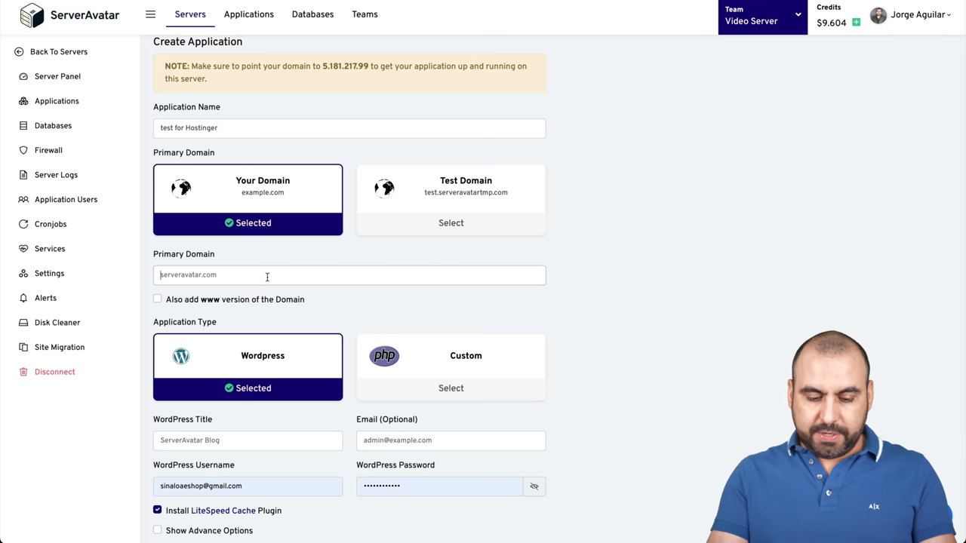
Set the primary domain to hostingertesting.saasmaster.net and the site title to 'test for video'
type("hostinger")
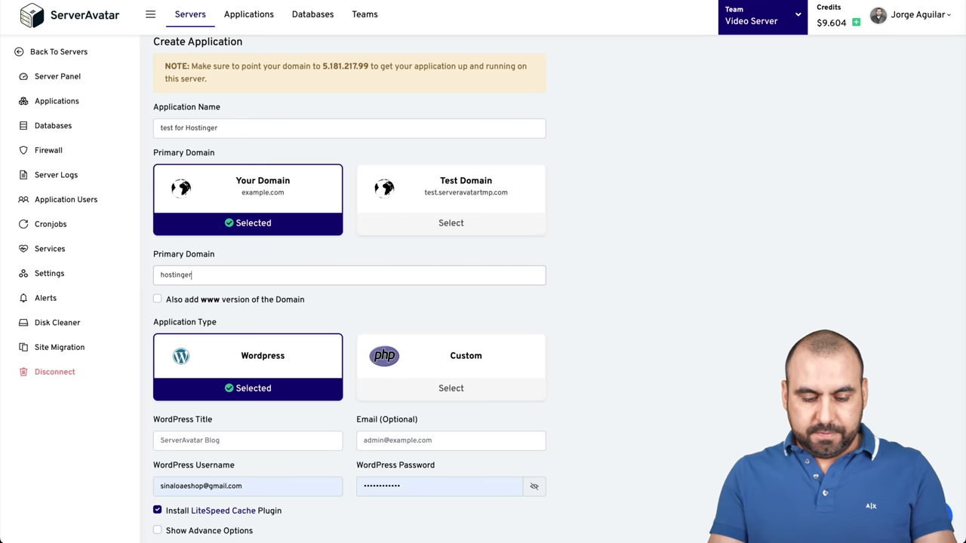
type("testing.saa")
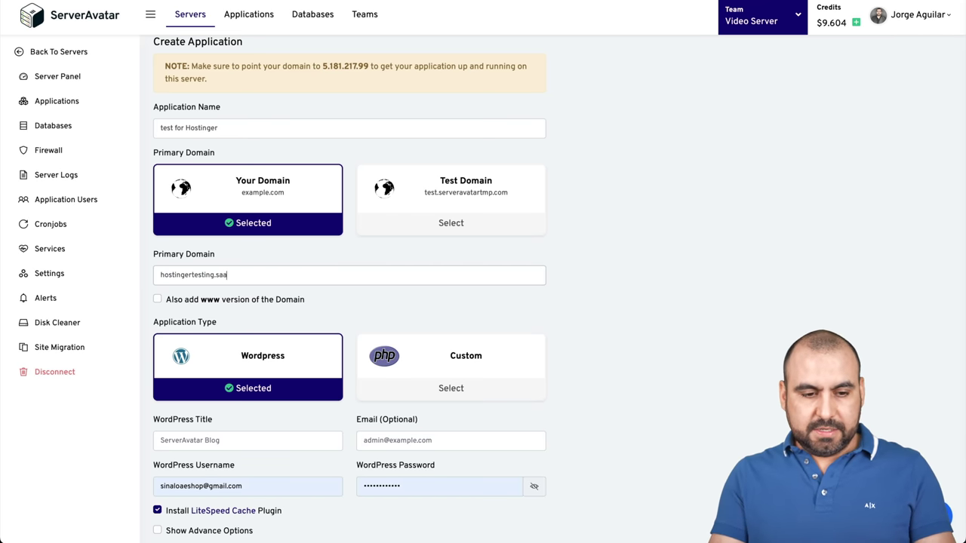
type("smaster.net")
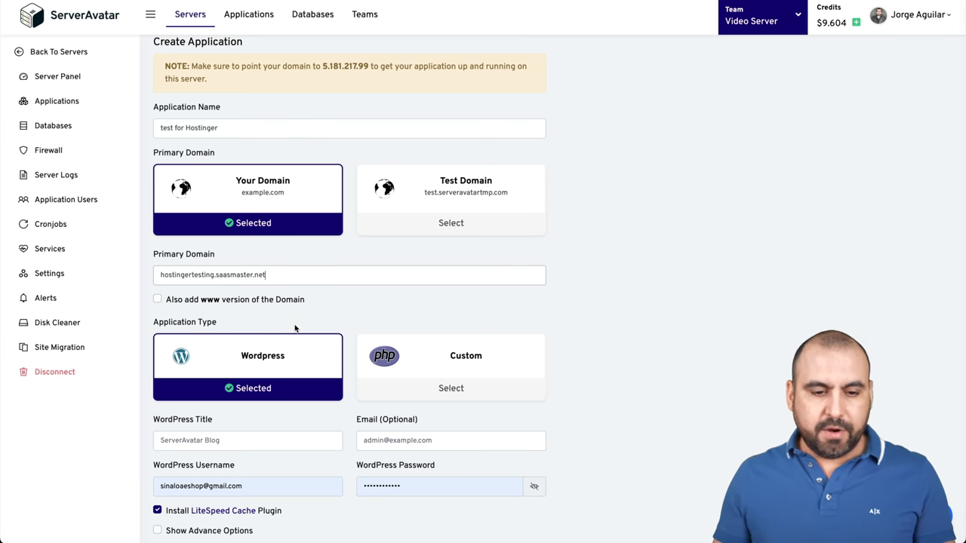
scroll(295, 327, "down", 2)
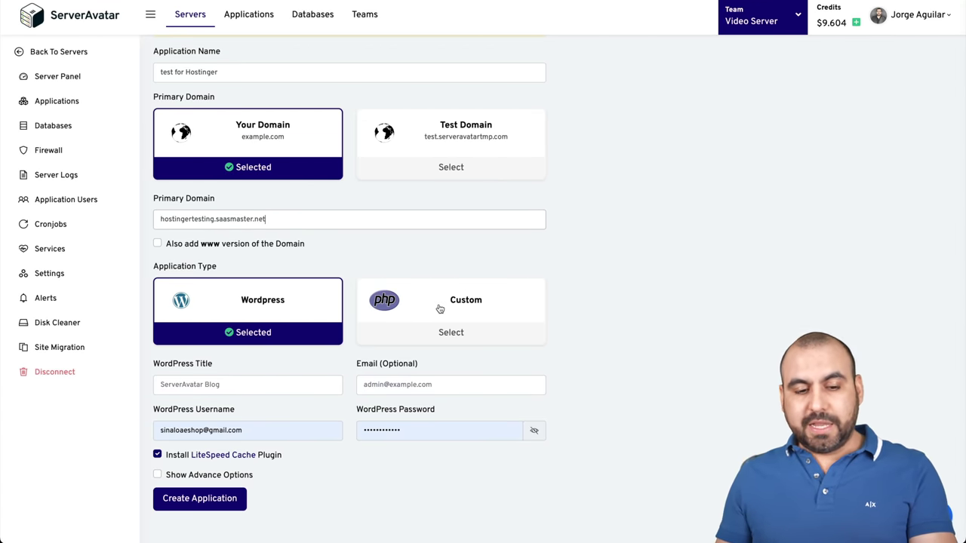
left_click(246, 385)
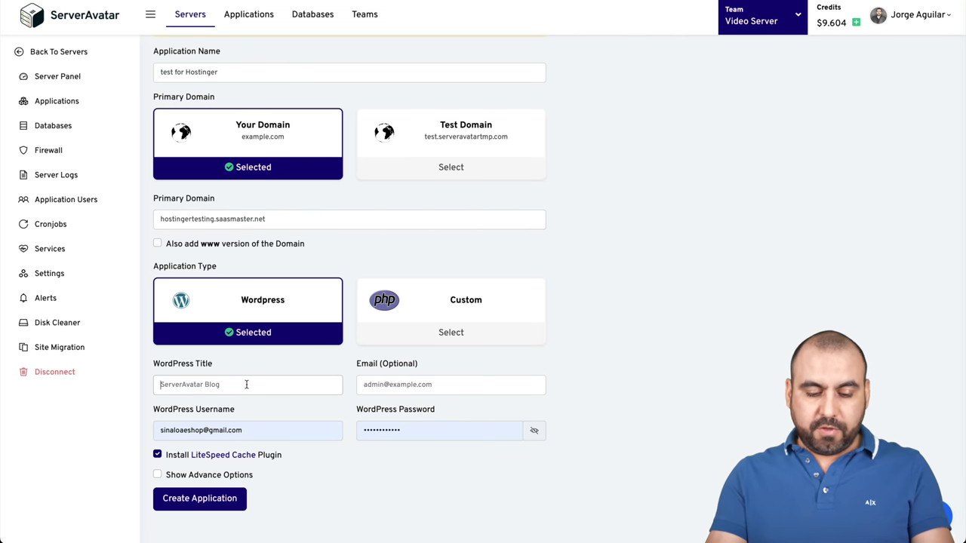
type("test for video")
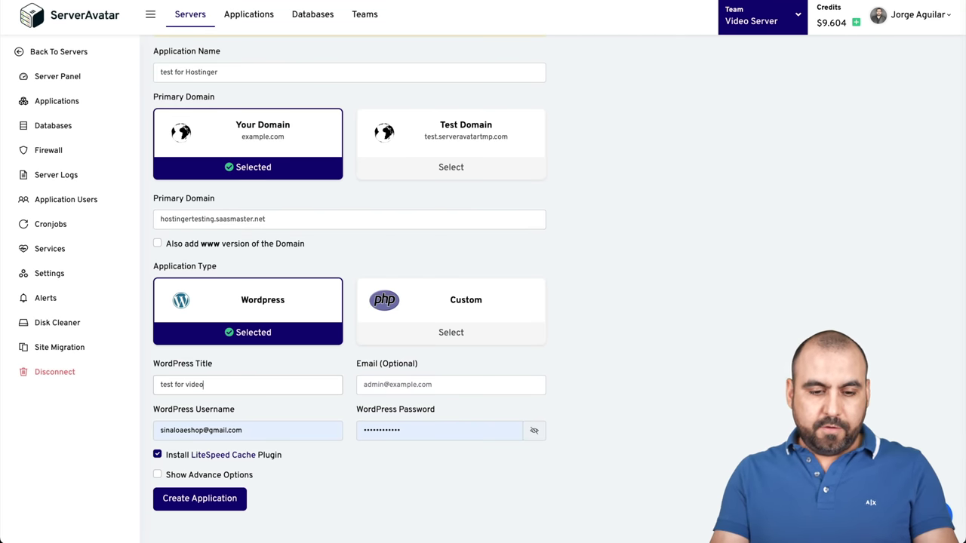
Enter the admin e-mail, username admin and a password, and show the advanced options
left_click(414, 384)
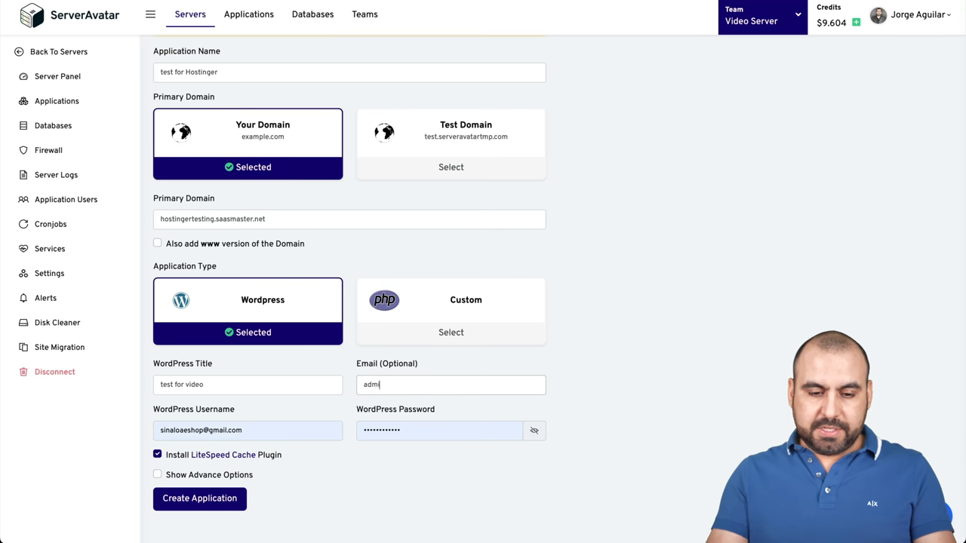
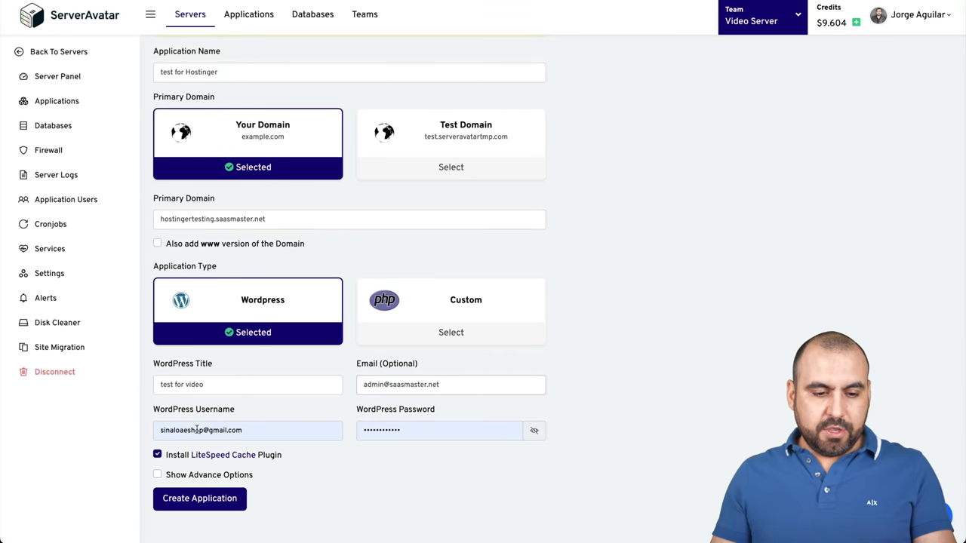
left_click(167, 429)
key("ctrl+a")
type("ad")
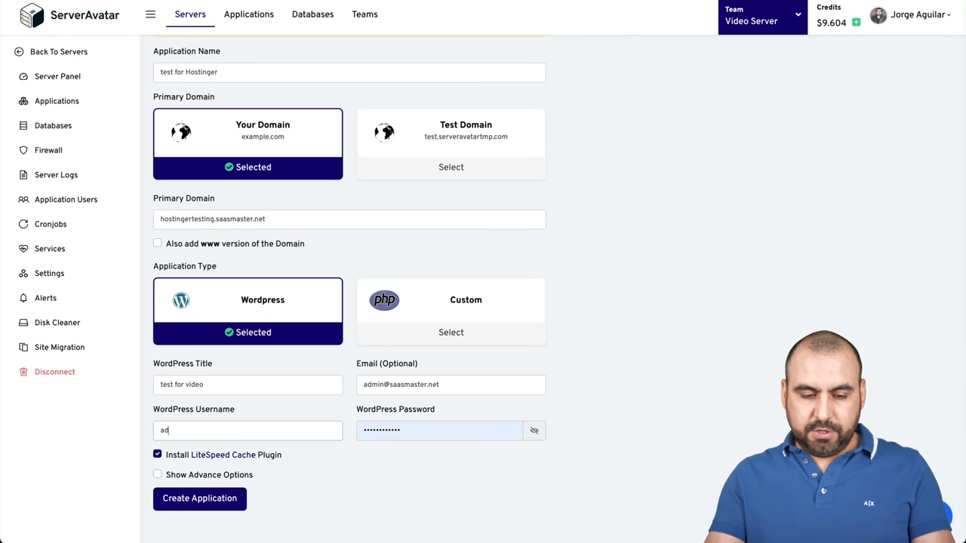
type("min")
key("Tab")
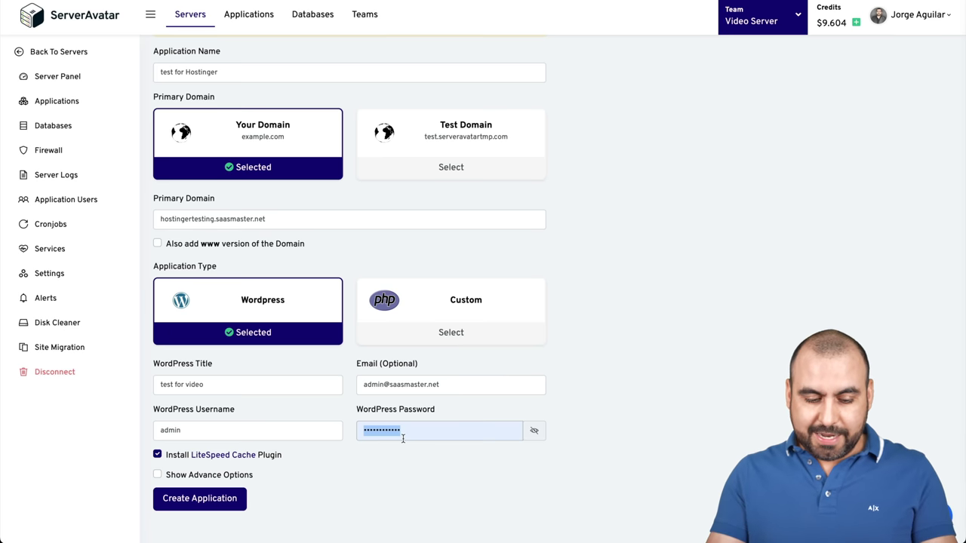
type("**********")
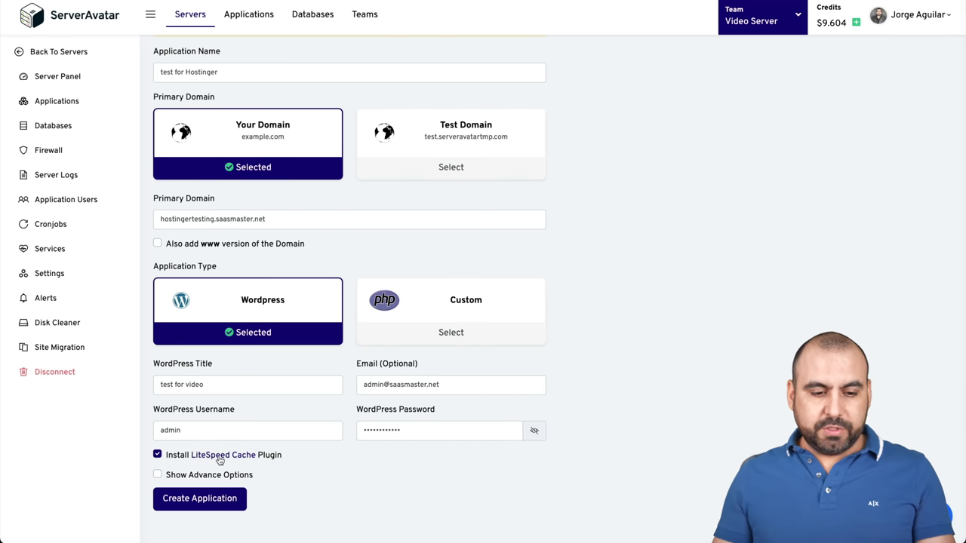
left_click(157, 475)
scroll(324, 479, "down", 5)
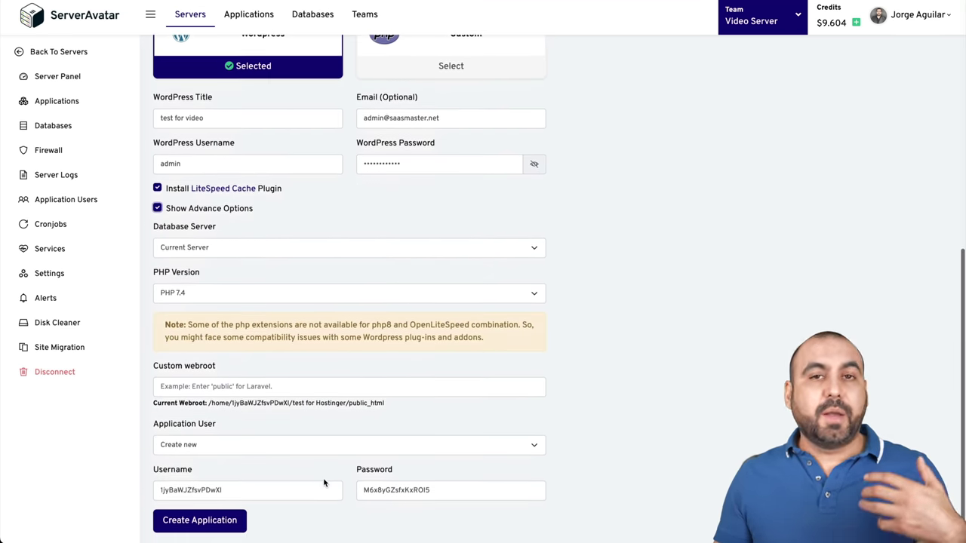
Keep PHP 7.4 and create the testforHostinger WordPress application
scroll(324, 476, "down", 1)
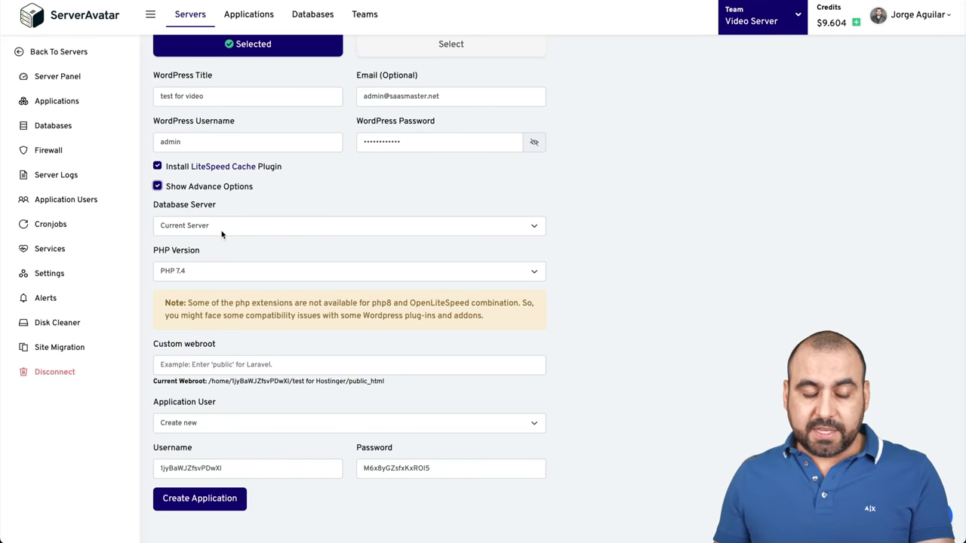
left_click(221, 276)
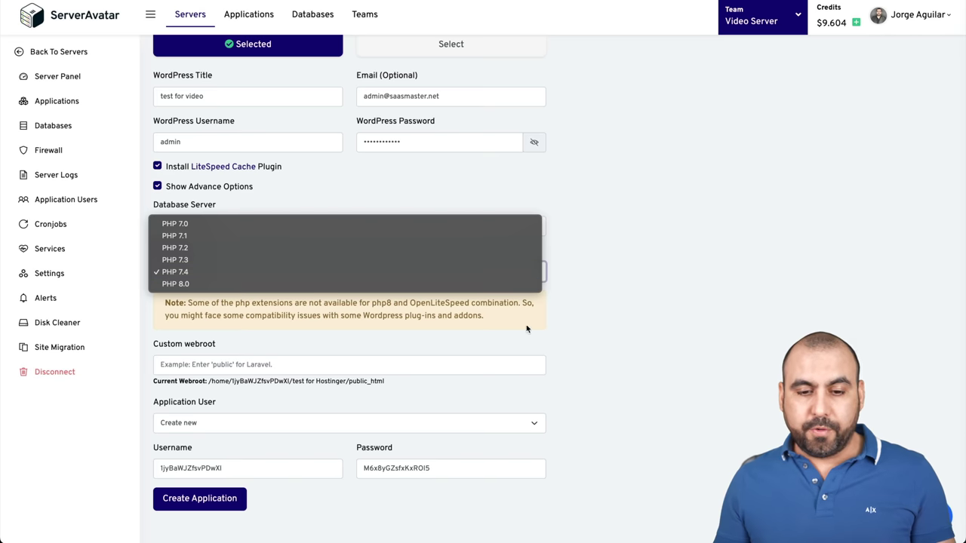
left_click(647, 334)
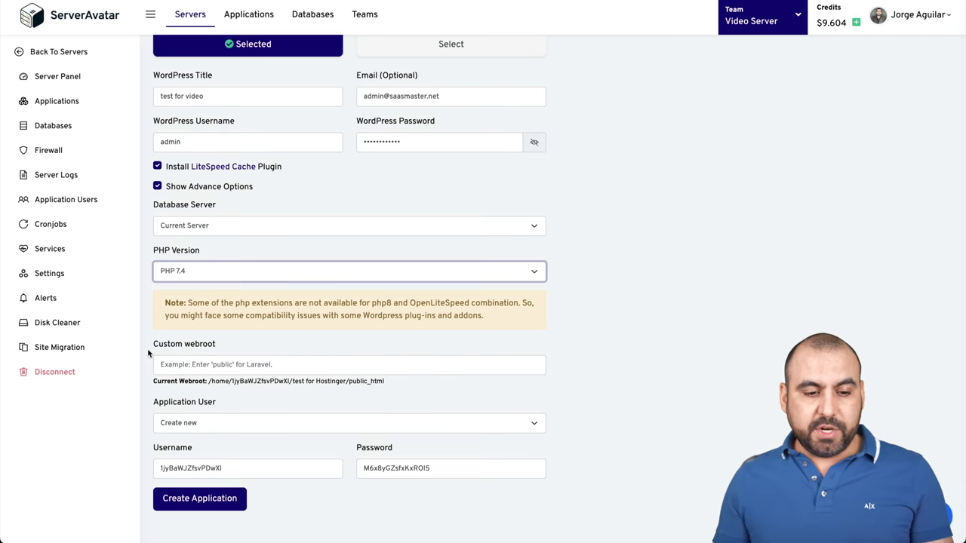
left_click(226, 497)
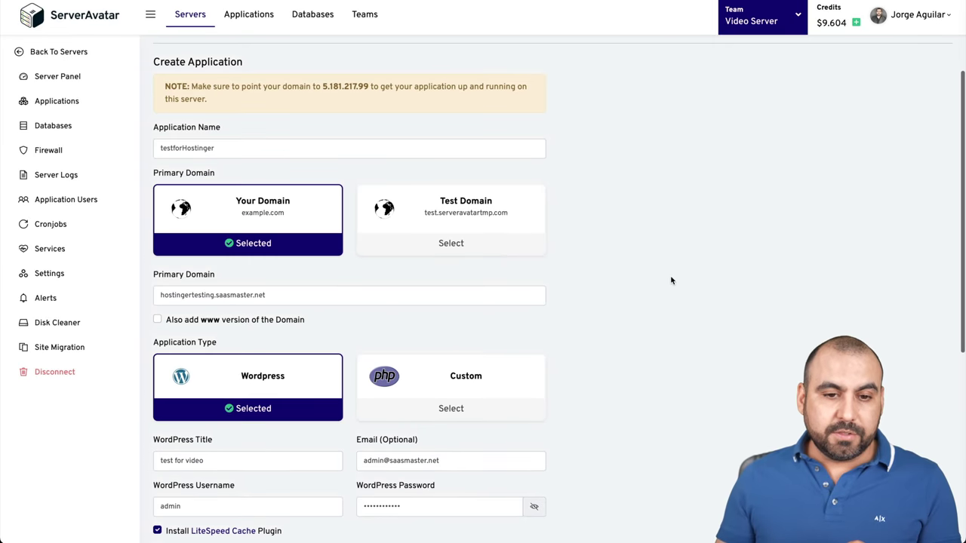
scroll(671, 280, "down", 5)
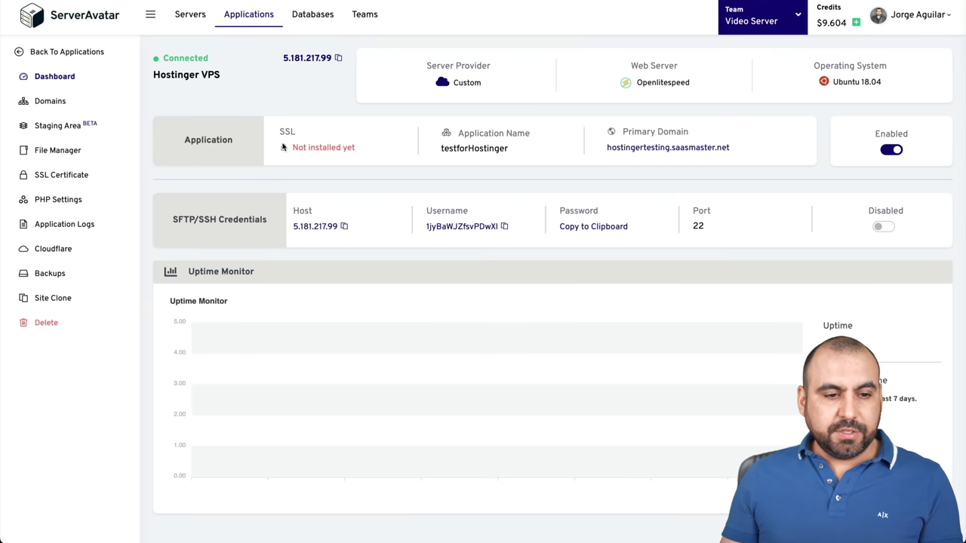
Install an SSL certificate automatically and enable Force HTTP to HTTPS
left_click(60, 175)
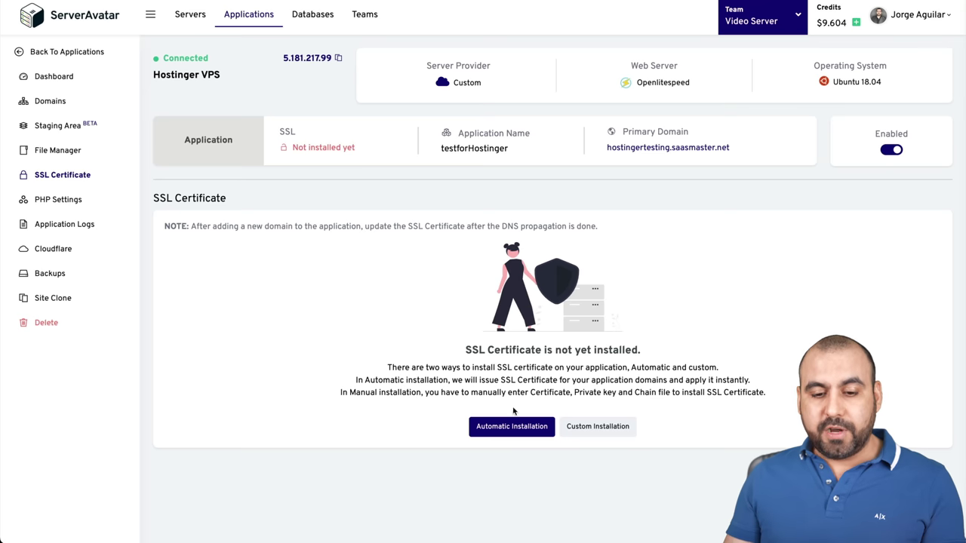
left_click(527, 433)
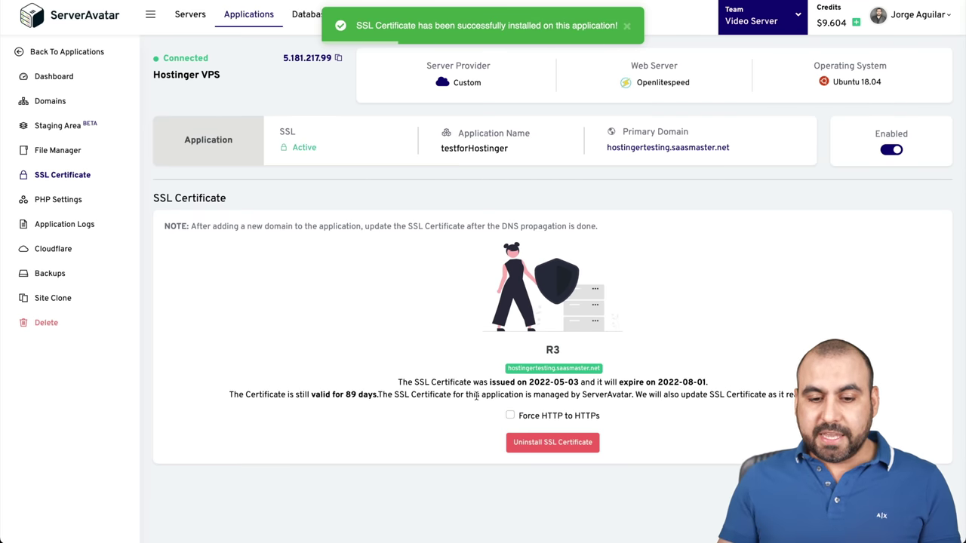
left_click(511, 416)
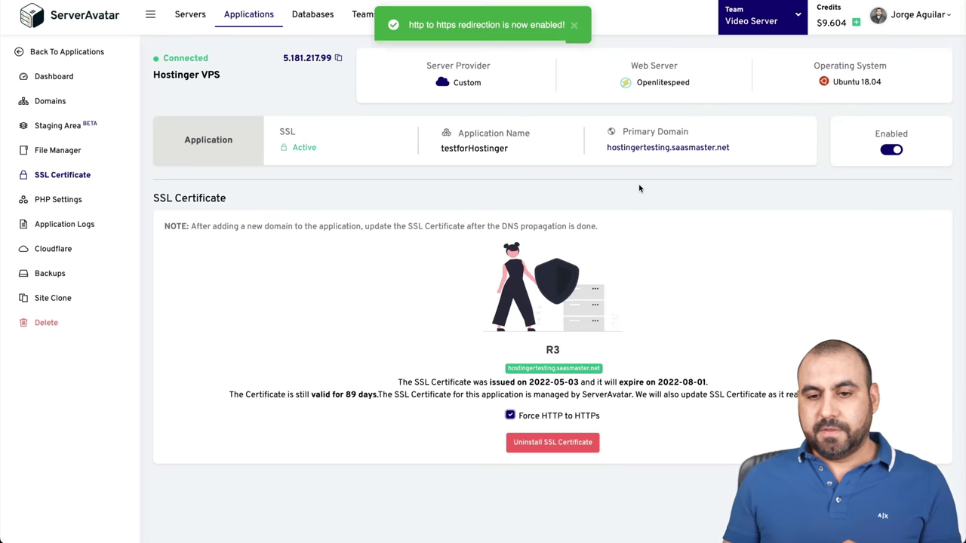
right_click(638, 150)
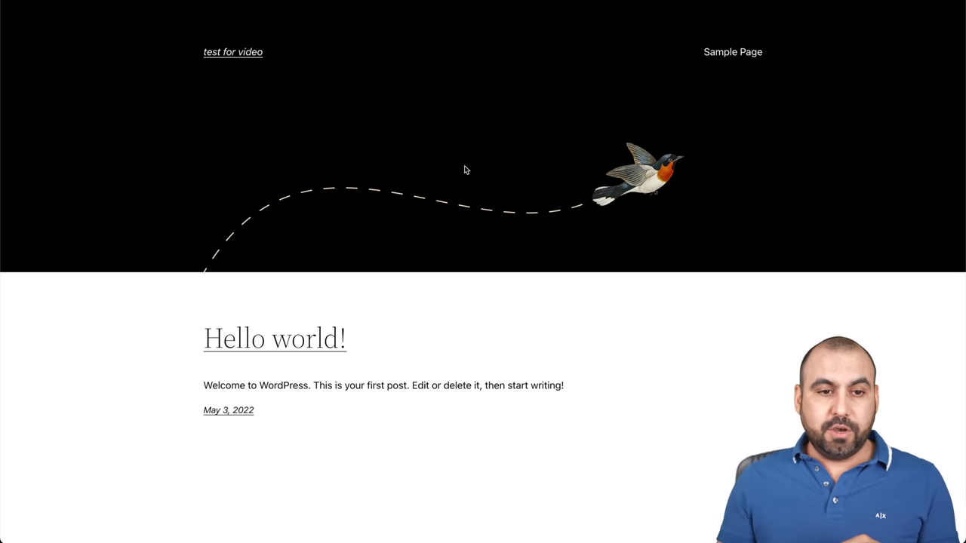
Log in at /wp-admin as admin with the site password and dismiss the save-password prompt
key("super+l")
type("wp-admin")
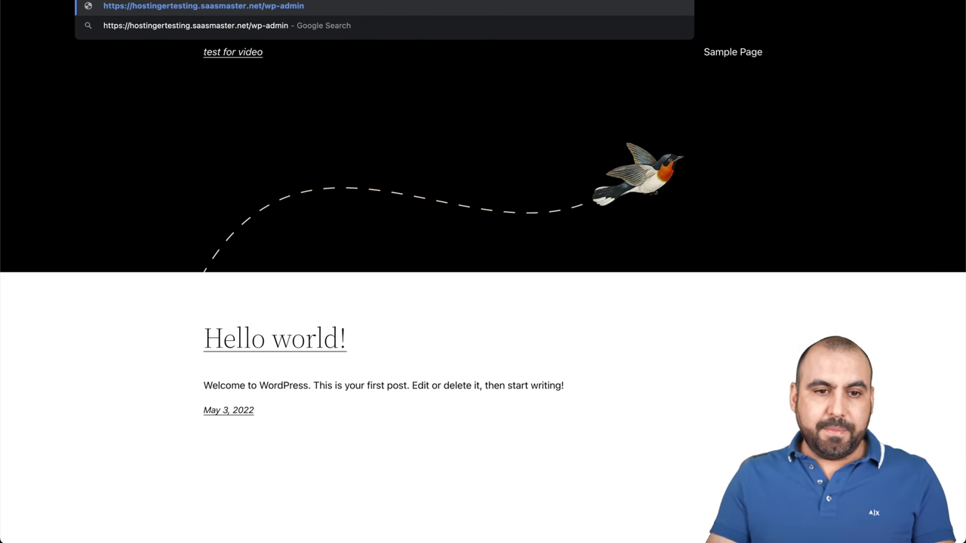
key("Return")
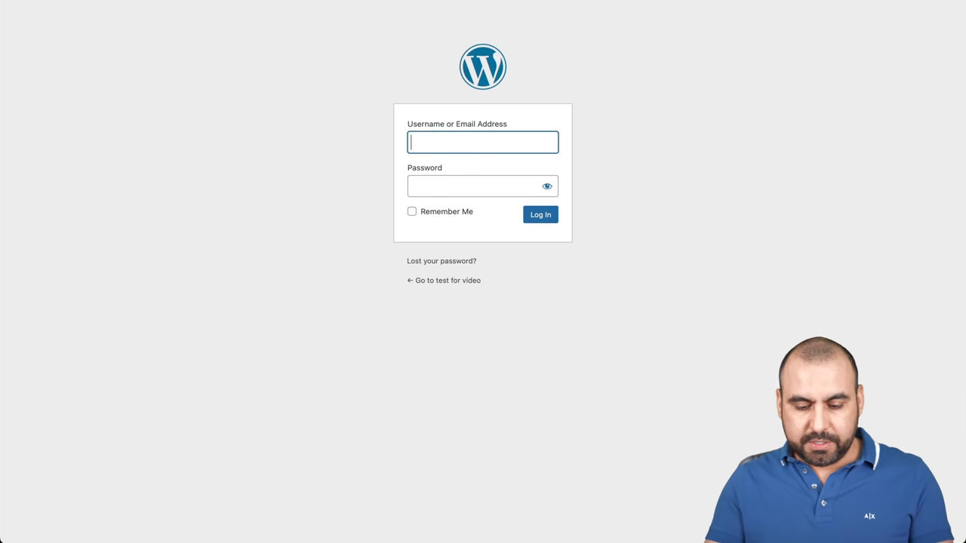
type("admin")
key("Tab")
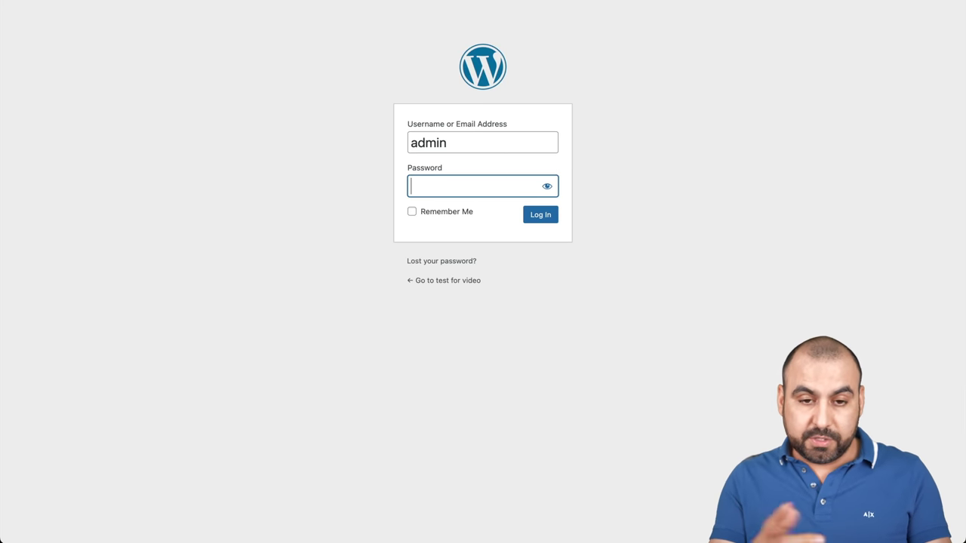
type("************")
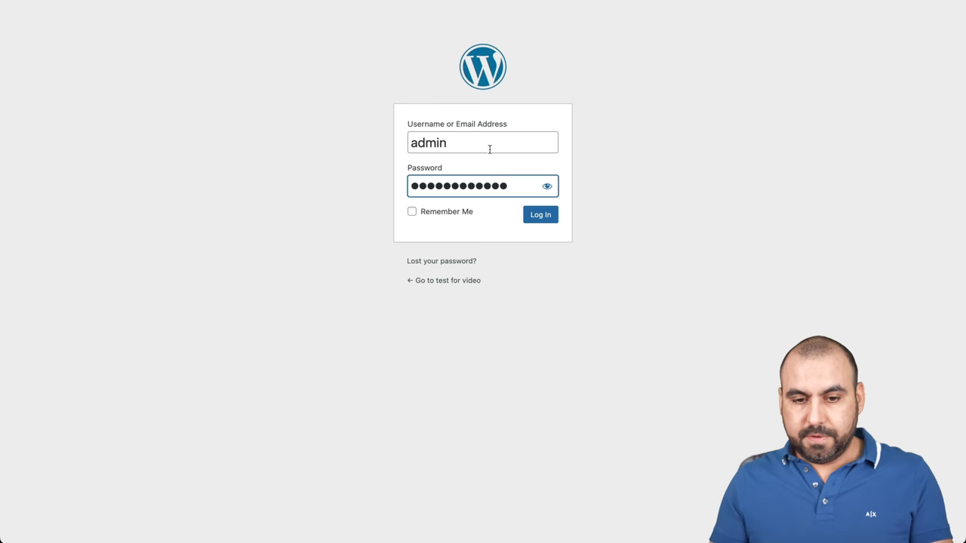
left_click(539, 220)
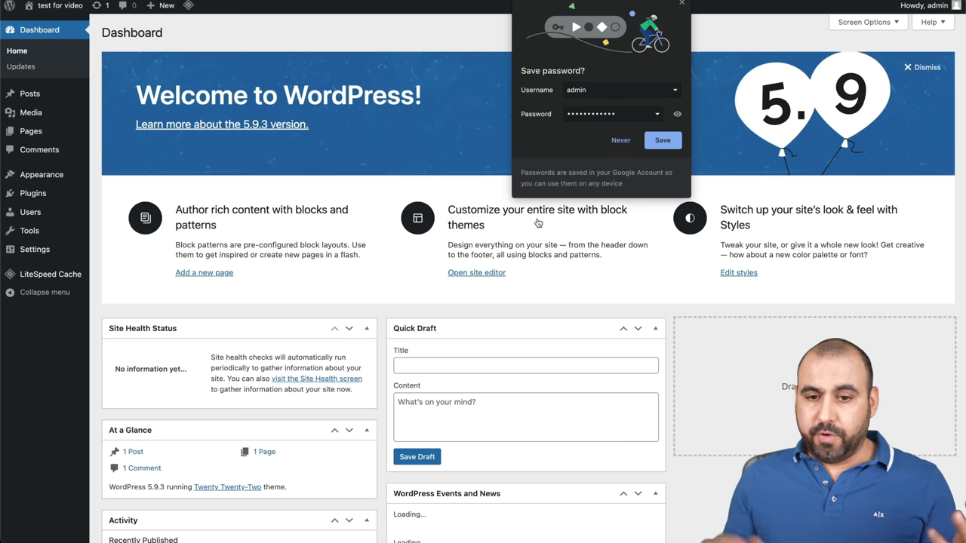
left_click(681, 3)
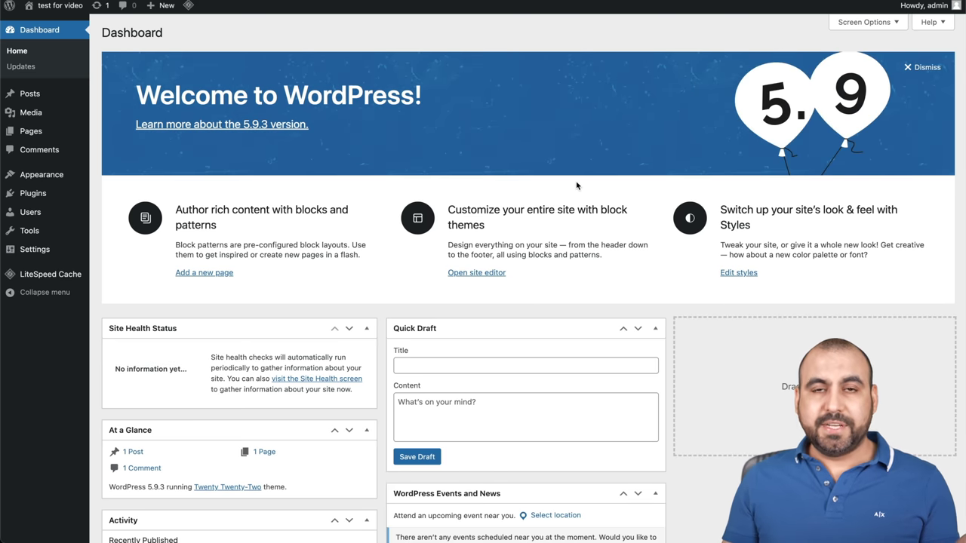